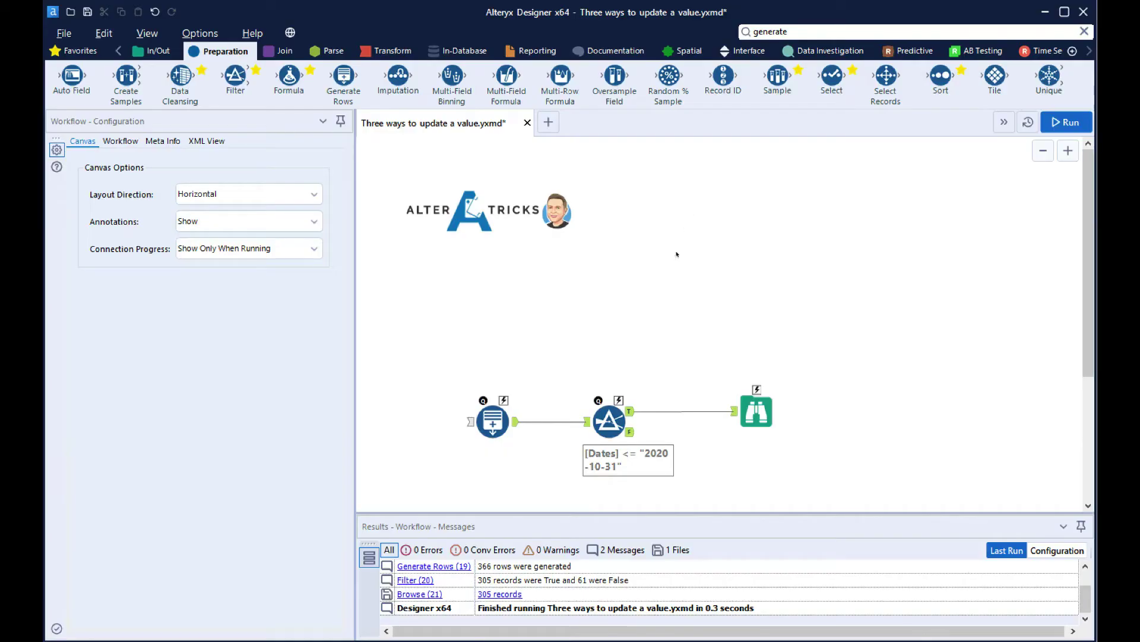
Run the workflow and inspect the Filter, which passes 305 of 366 dates up to 2020-10-31.
left_click(1063, 126)
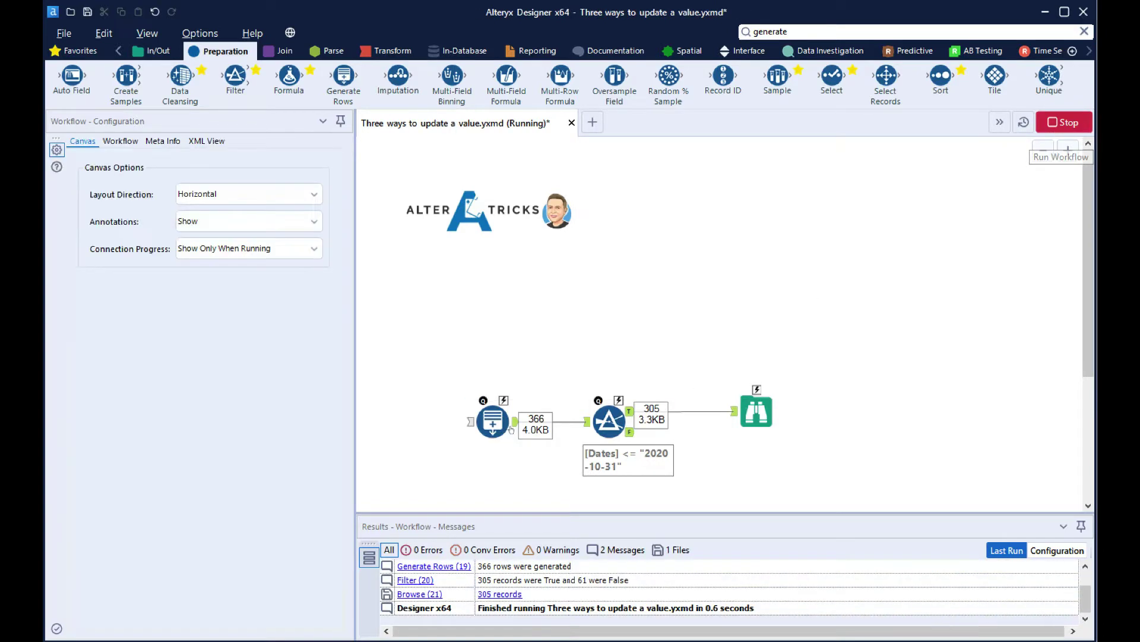
left_click(597, 416)
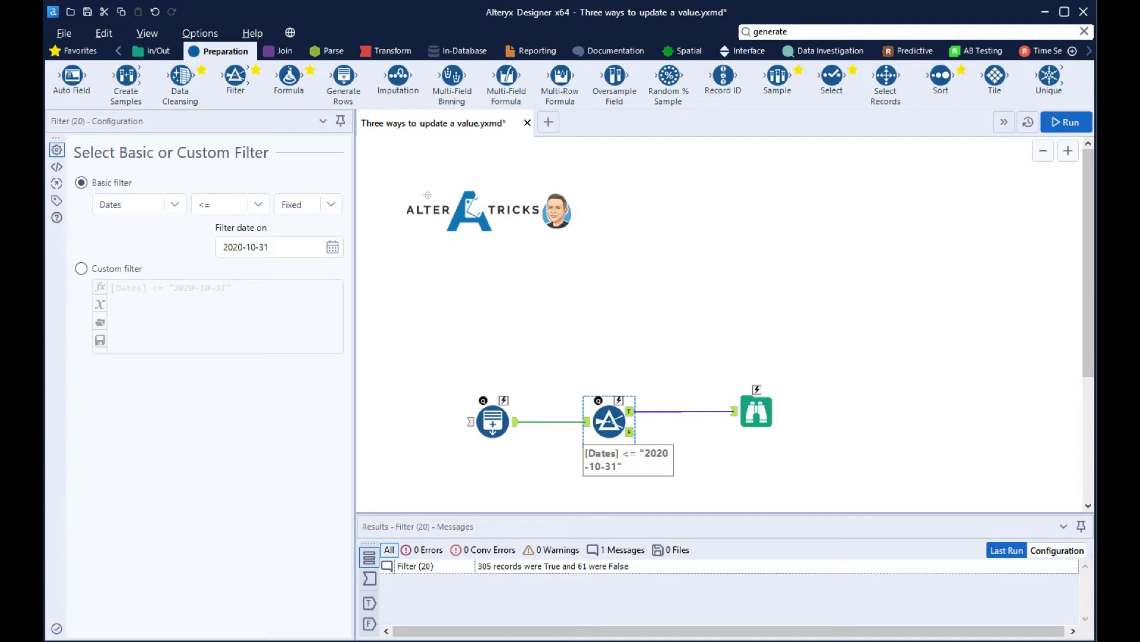
Add a Date question prompting 'Select Date' and connect it to the Filter's lightning anchor.
left_click(750, 53)
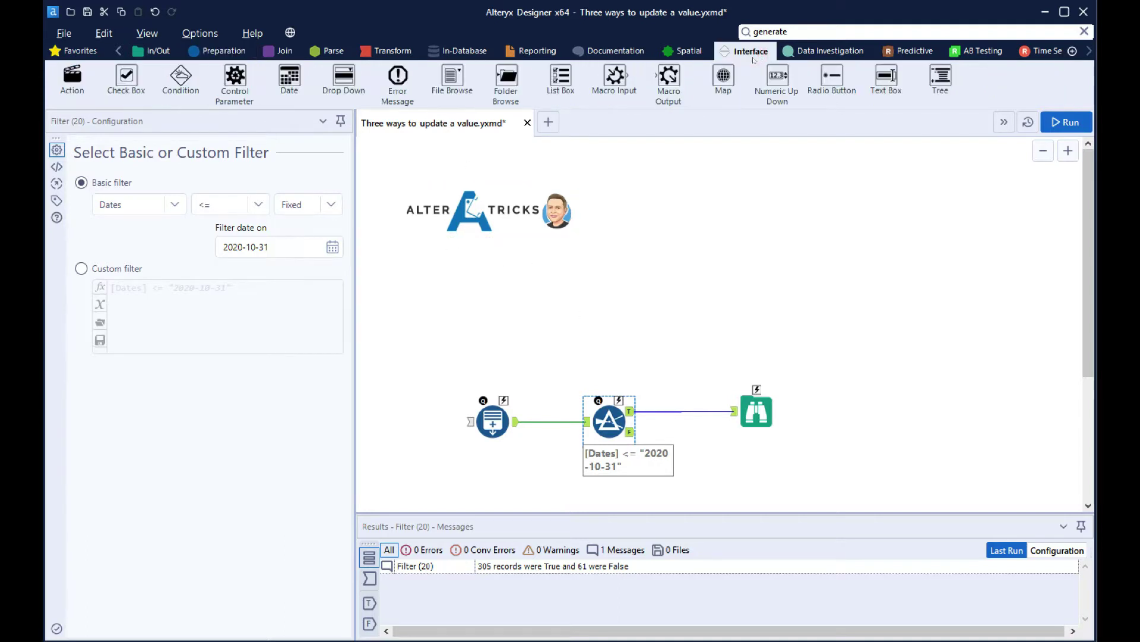
left_click_drag(289, 78, 576, 271)
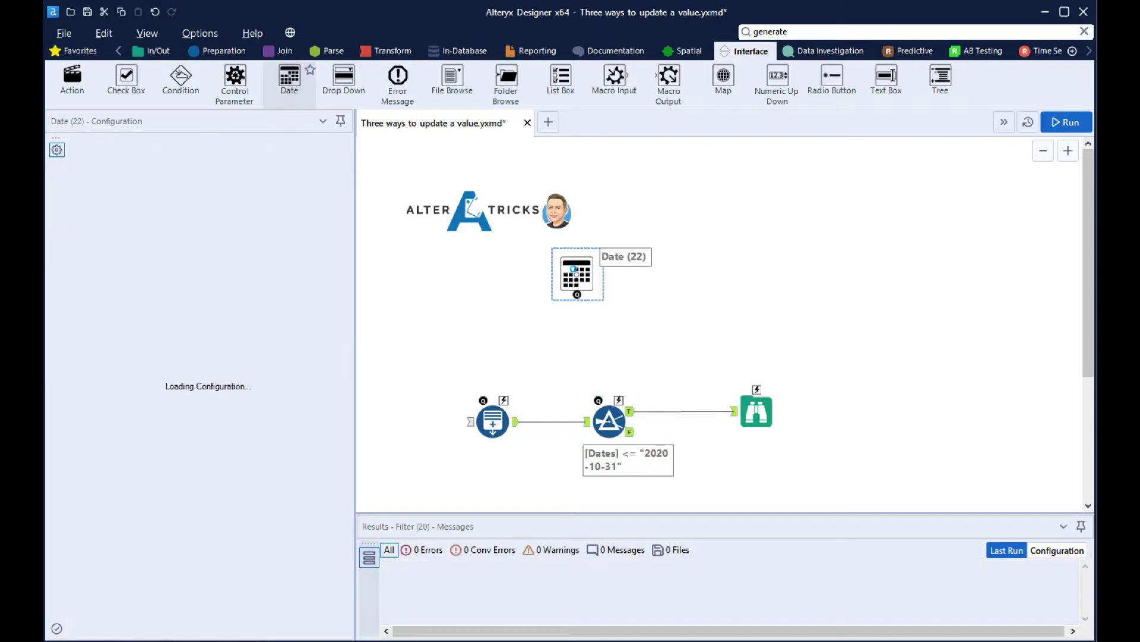
left_click(246, 155)
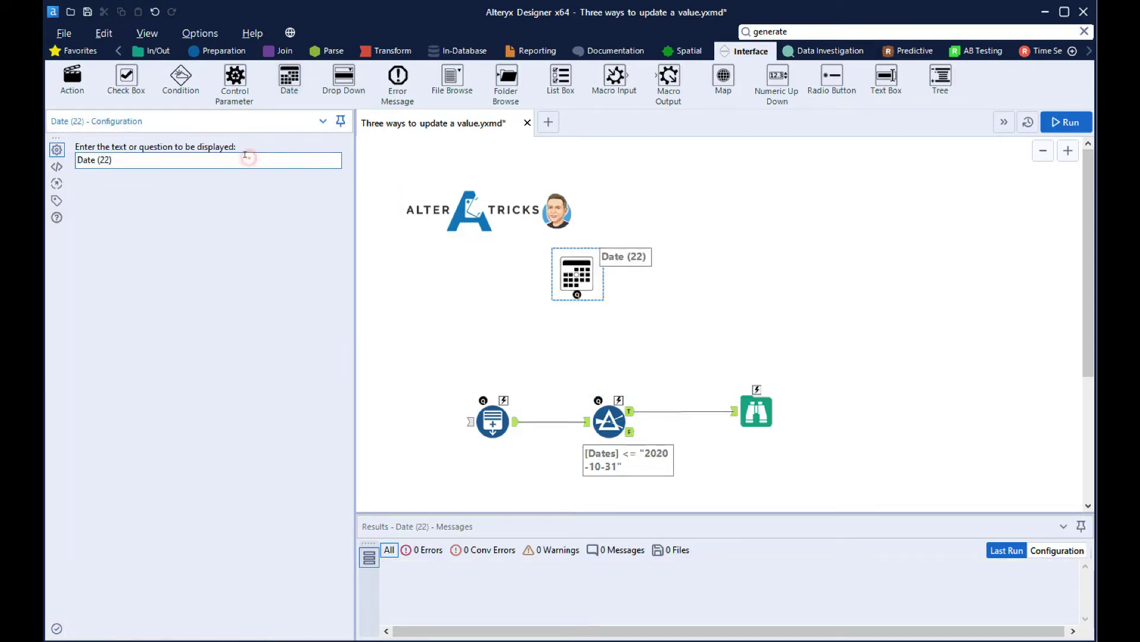
key("ctrl+a")
type("Select Da")
left_click(753, 314)
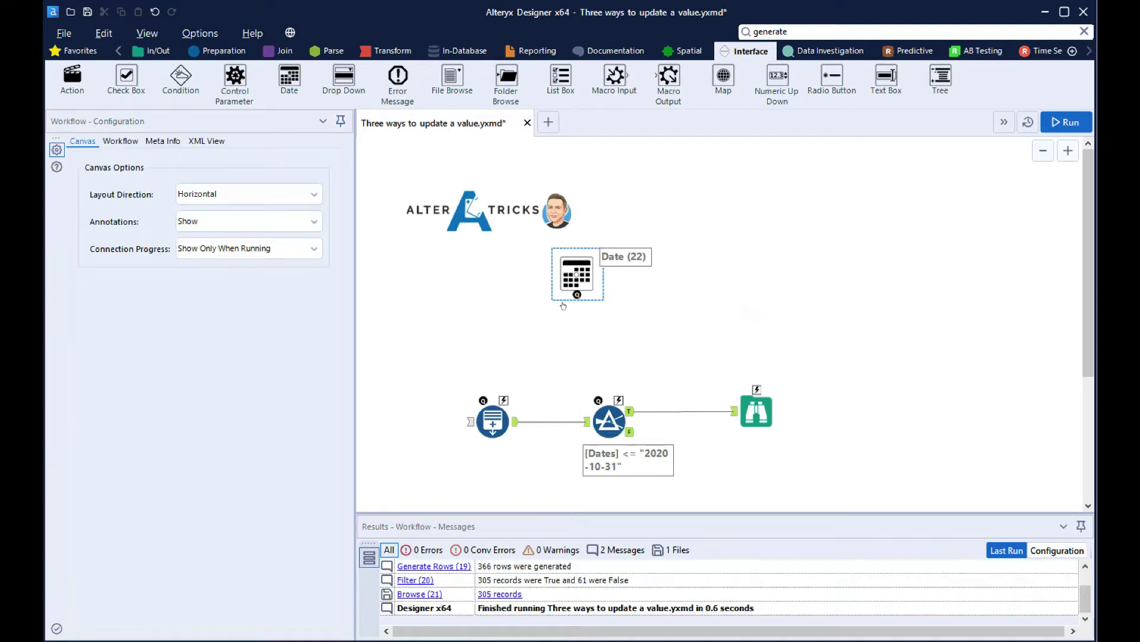
left_click_drag(573, 298, 619, 396)
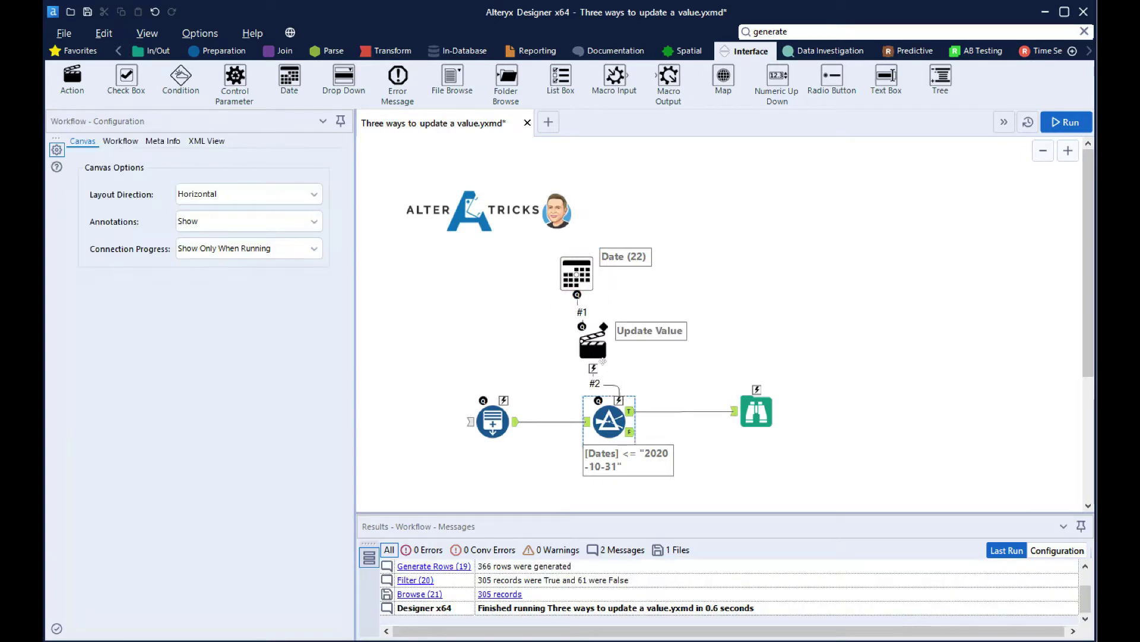
Make the Update Value action replace only the '2020-10-31' string in the Filter operand, then rerun.
left_click(593, 349)
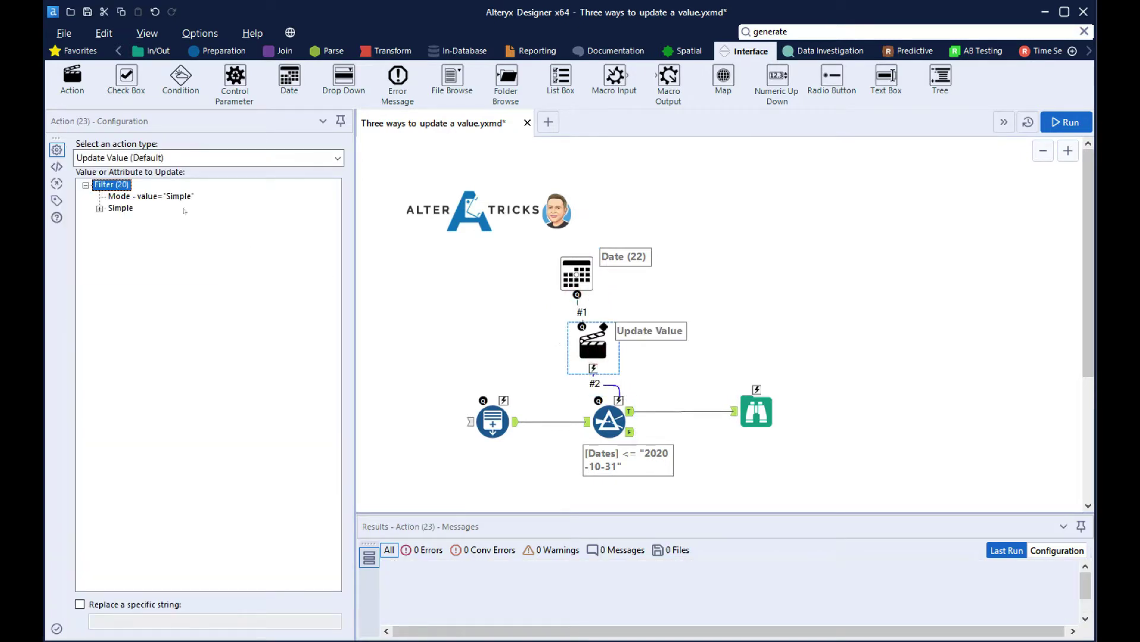
left_click(100, 208)
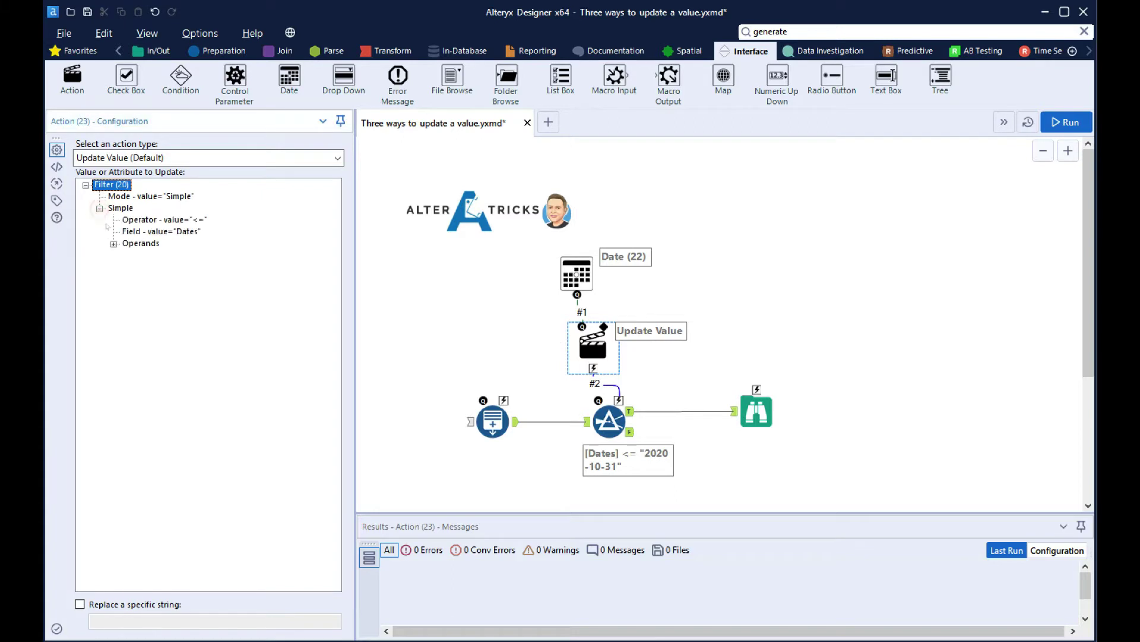
left_click(113, 244)
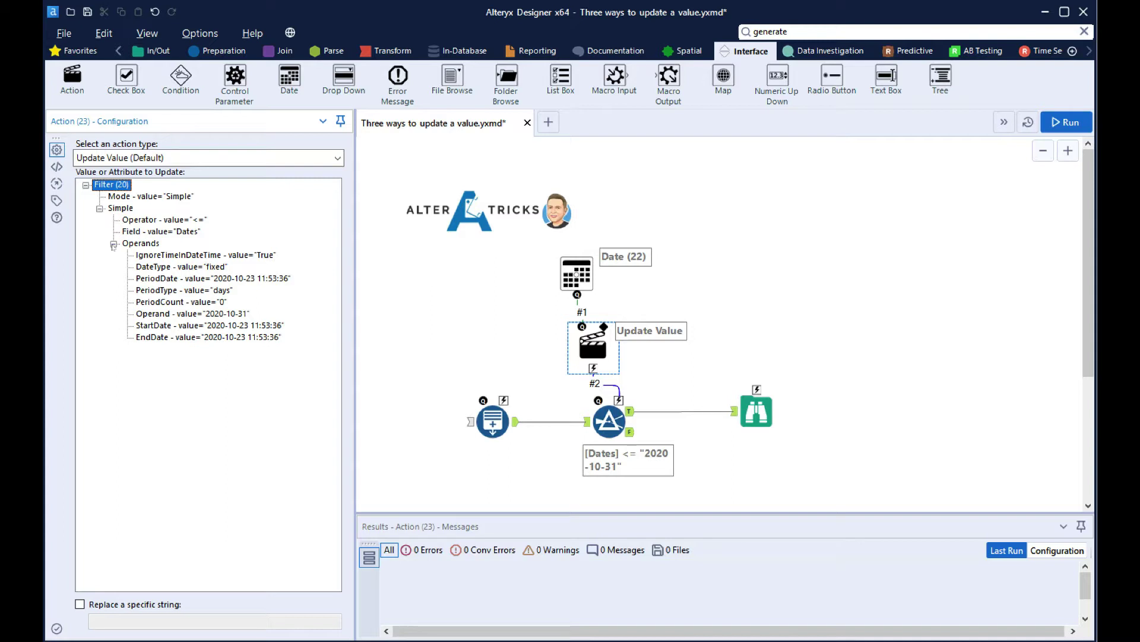
left_click(205, 315)
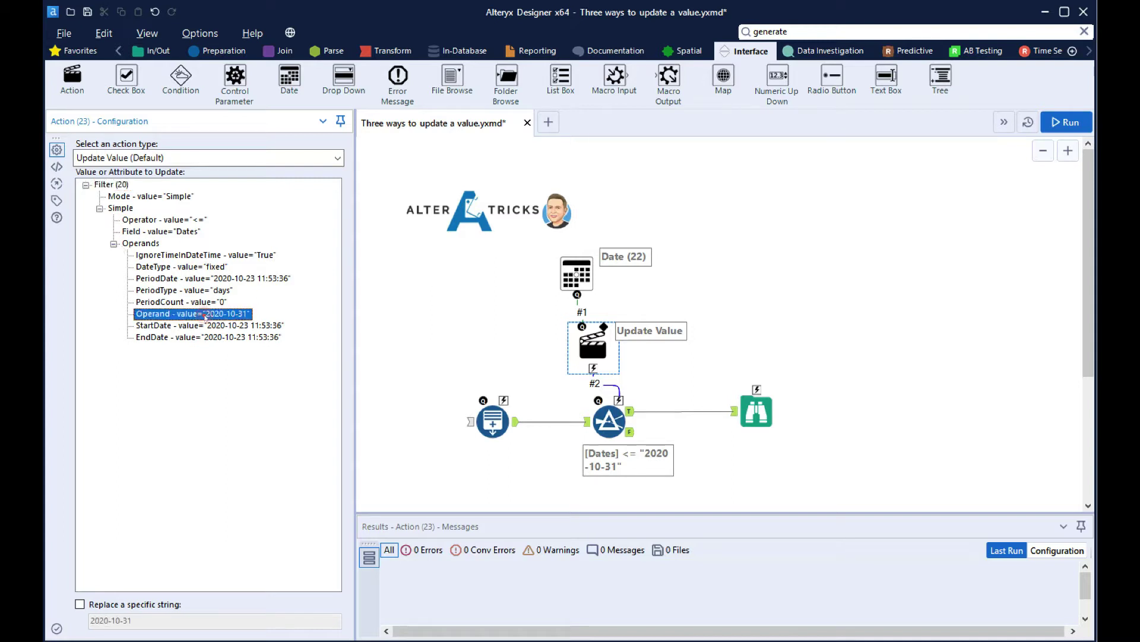
left_click(143, 607)
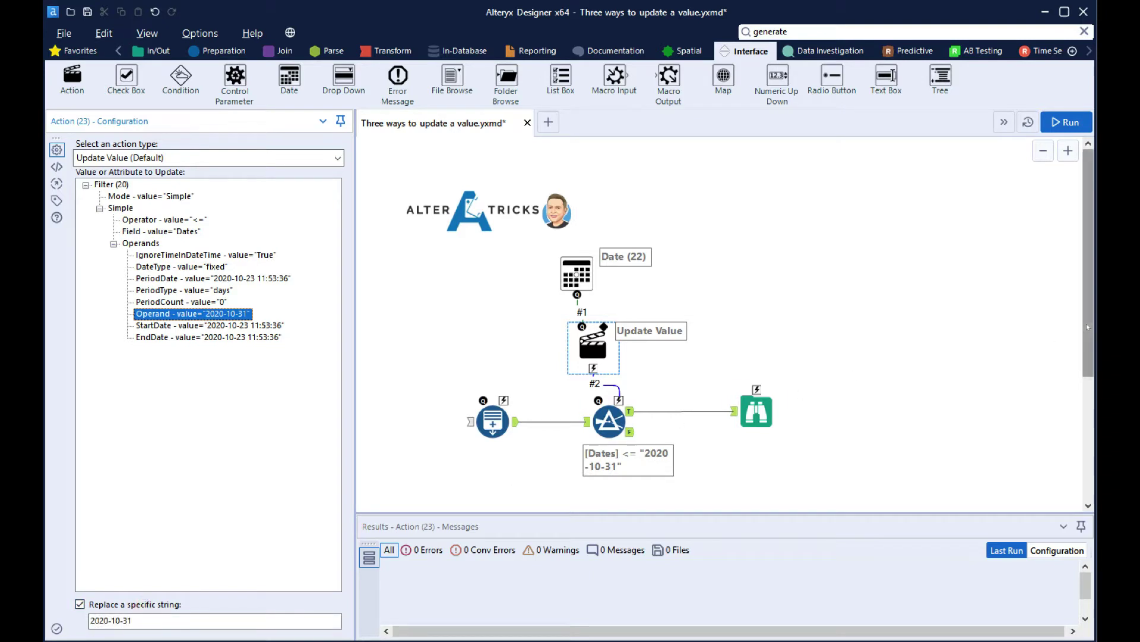
left_click_drag(1086, 323, 1086, 343)
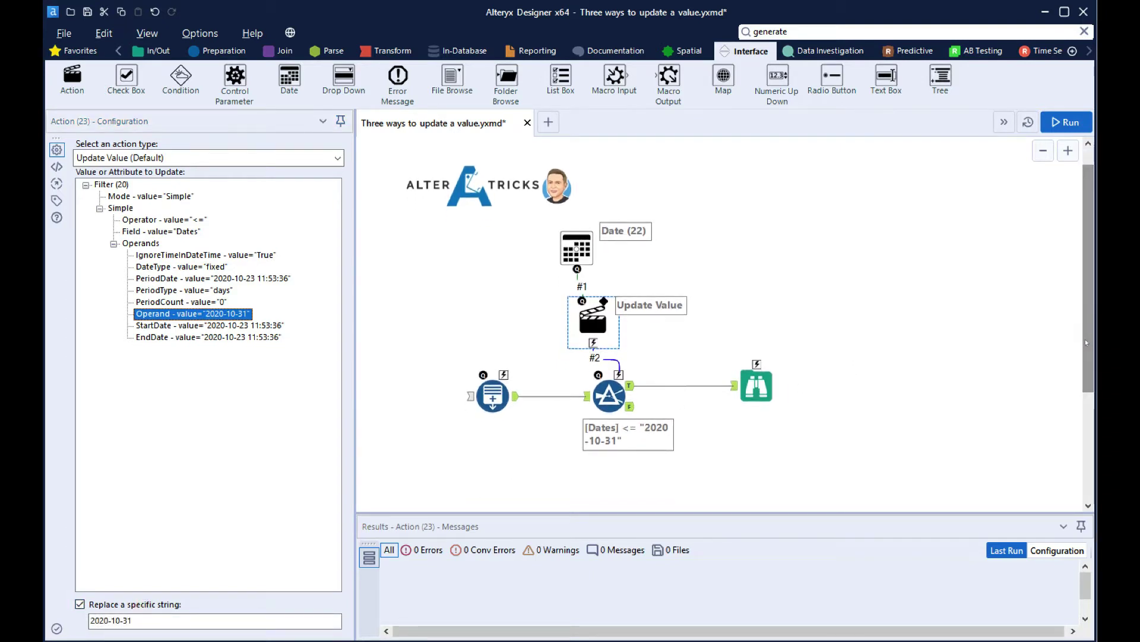
key("ctrl+r")
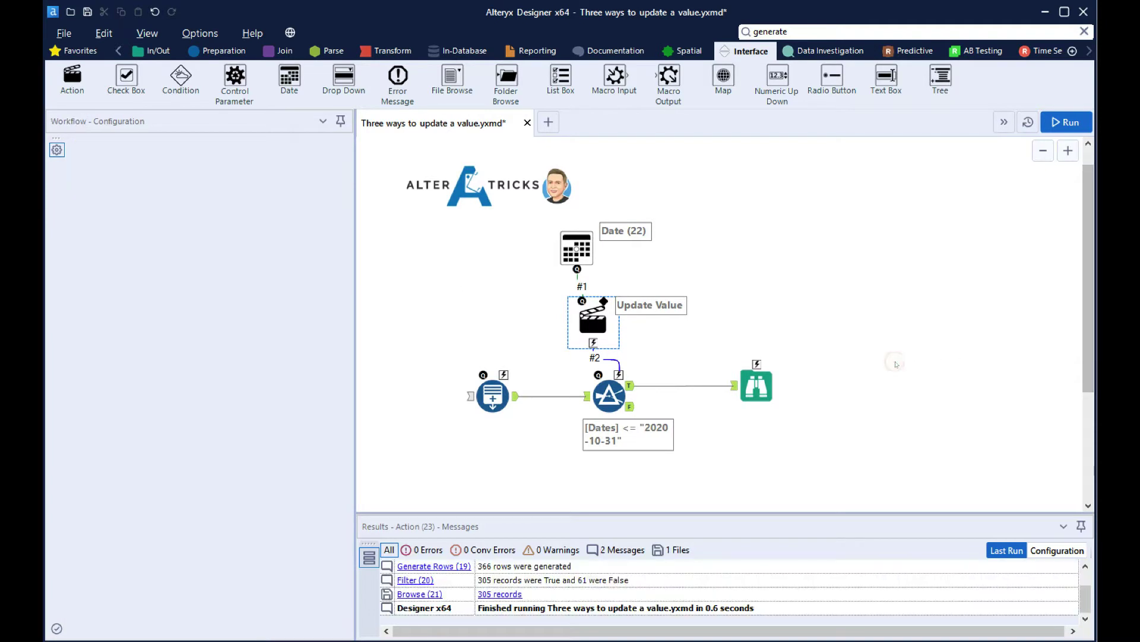
Set the workflow type to Analytic App in Workflow Configuration.
left_click(896, 364)
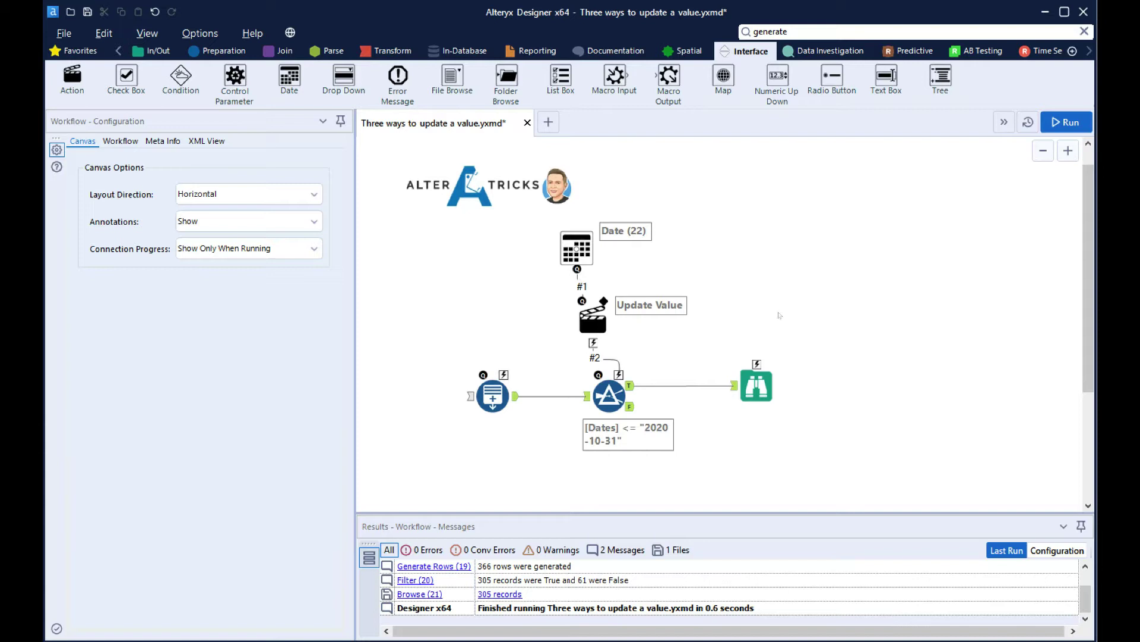
left_click(104, 141)
left_click(124, 213)
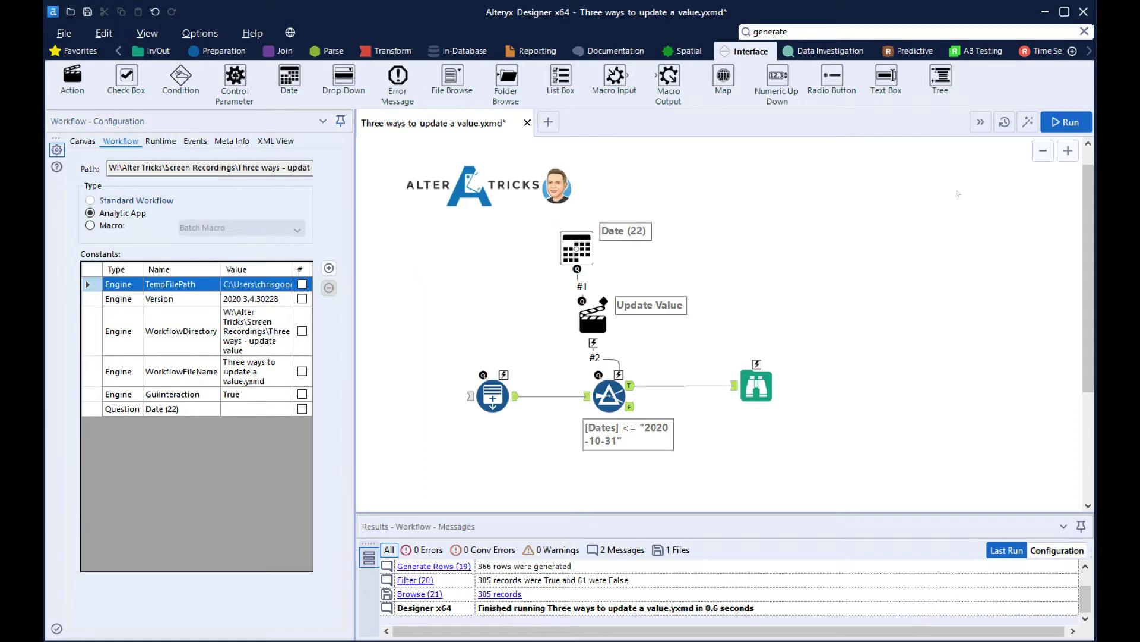
Run the analytic app with 9 January 2020 as the selected date.
left_click(1036, 125)
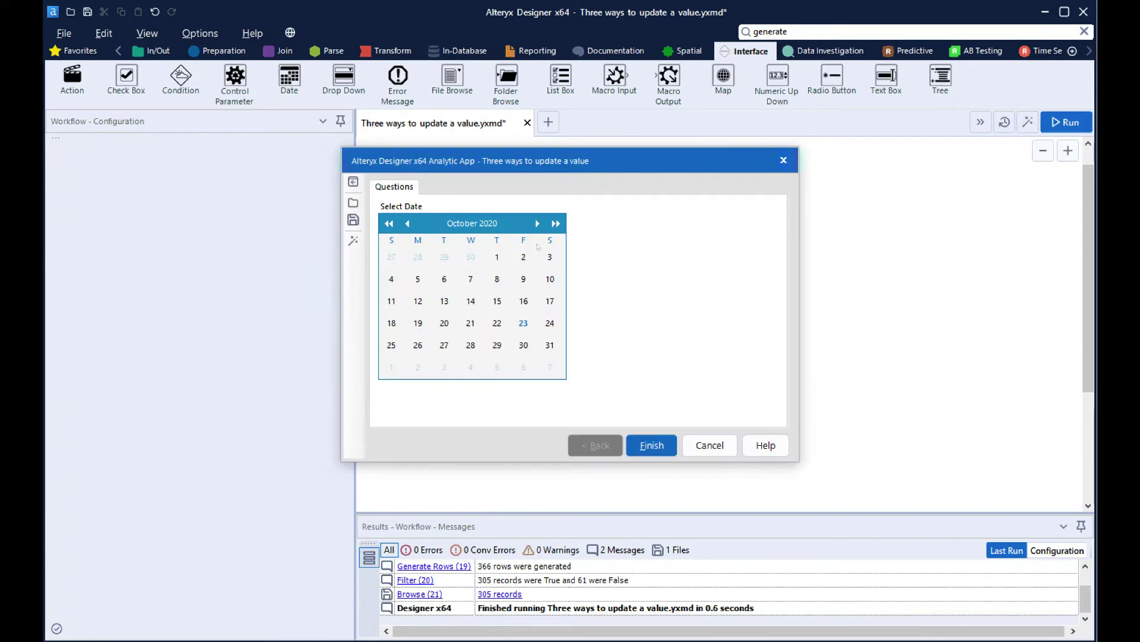
left_click(389, 224)
left_click(388, 224)
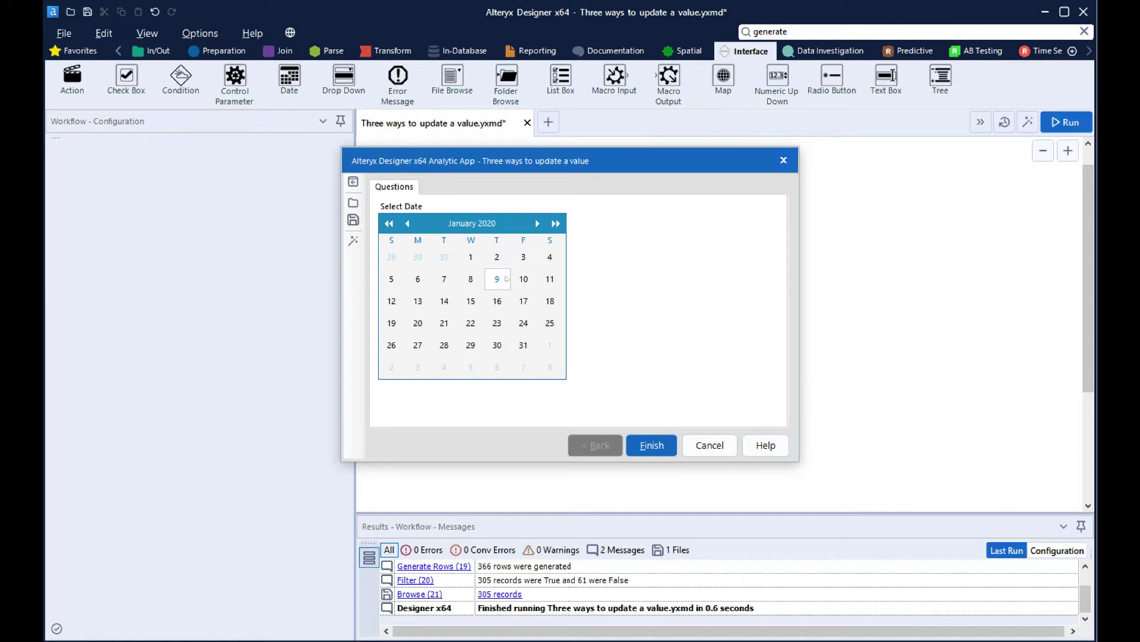
left_click(506, 279)
left_click(662, 441)
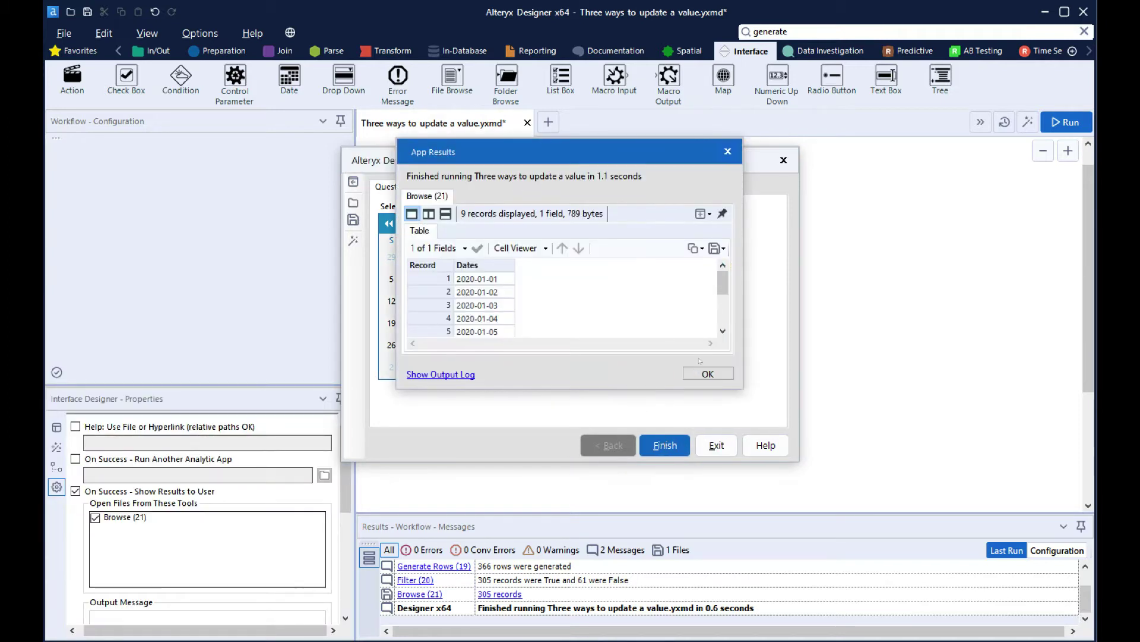
Review the nine returned dates through 2020-01-09 and close the analytic app.
left_click(724, 287)
left_click_drag(724, 289, 724, 312)
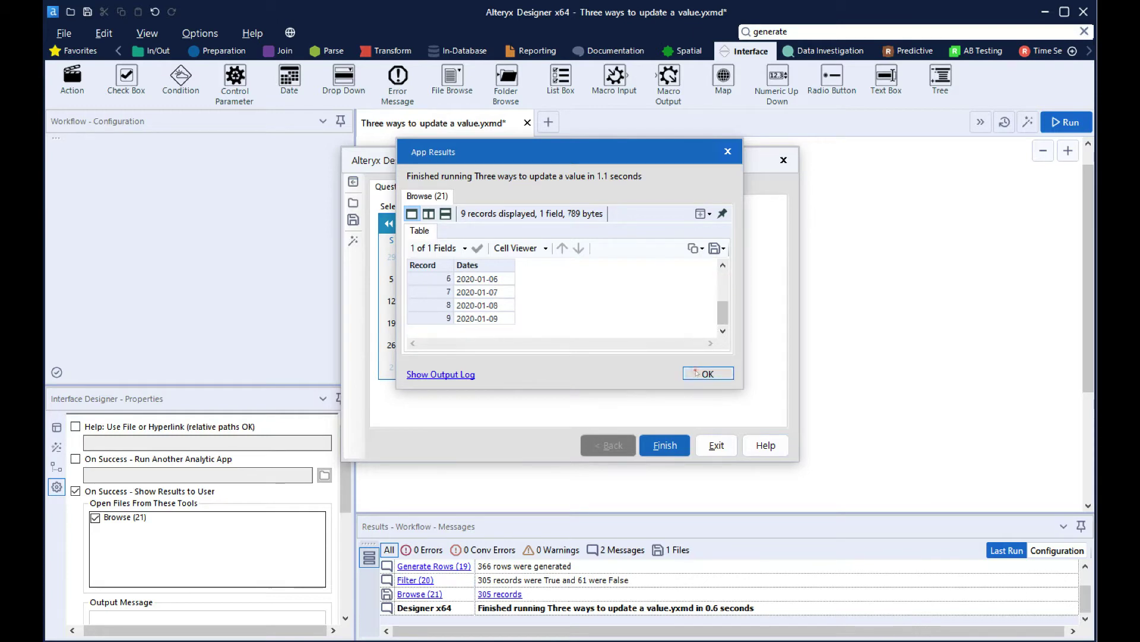
left_click(701, 373)
left_click(710, 443)
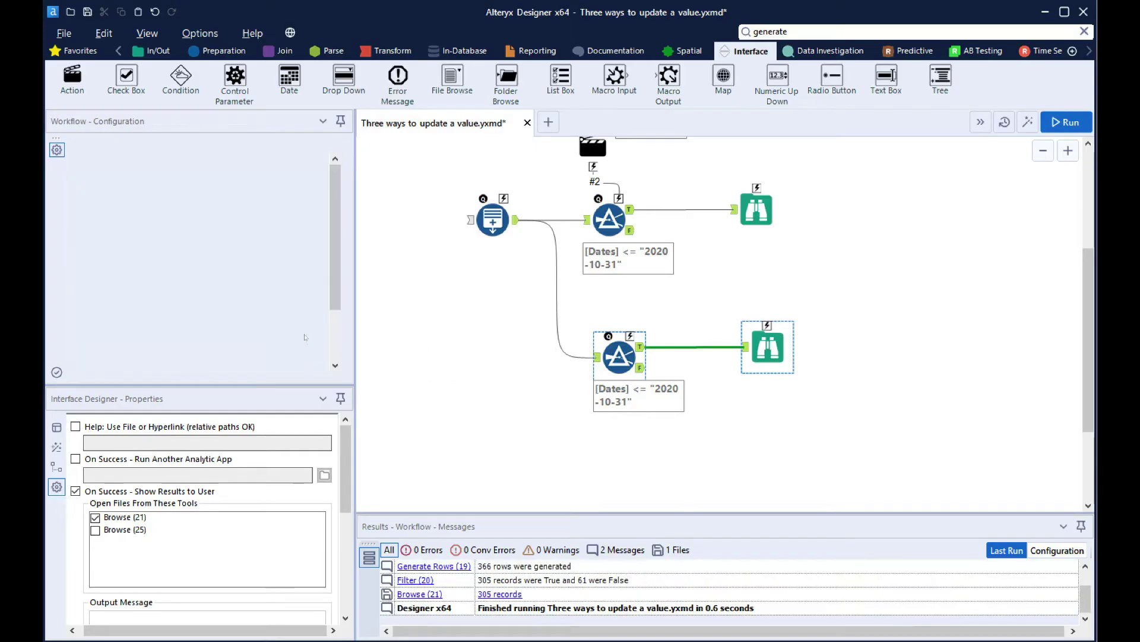
Add a User constant named SelectedDate with value 2020-03-01.
left_click(120, 141)
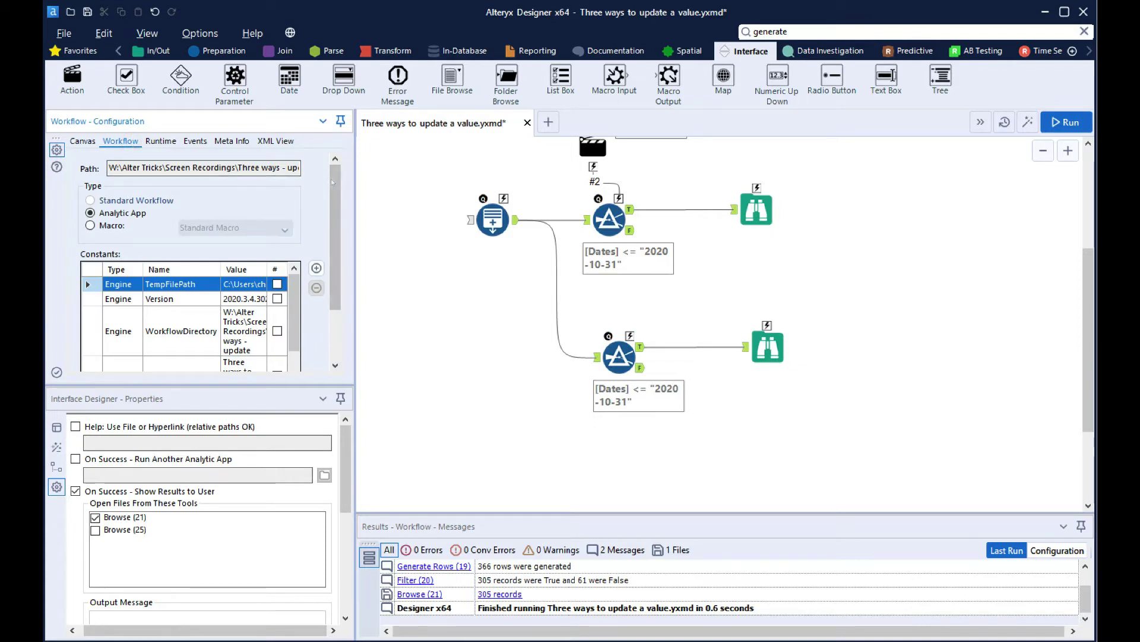
scroll(333, 249, "down", 2)
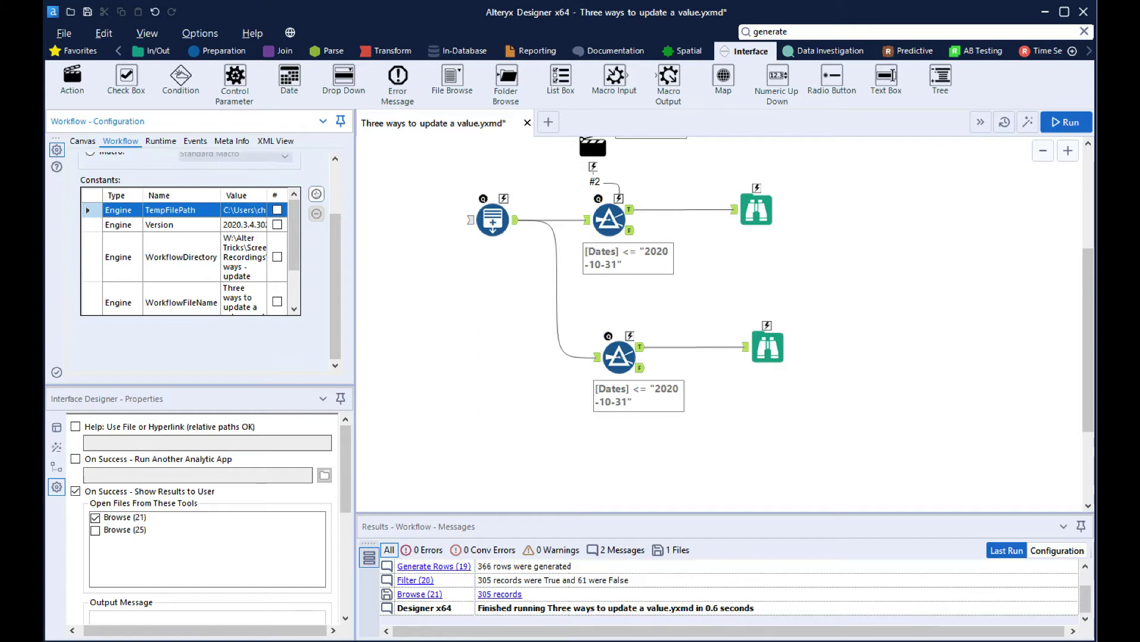
left_click(316, 194)
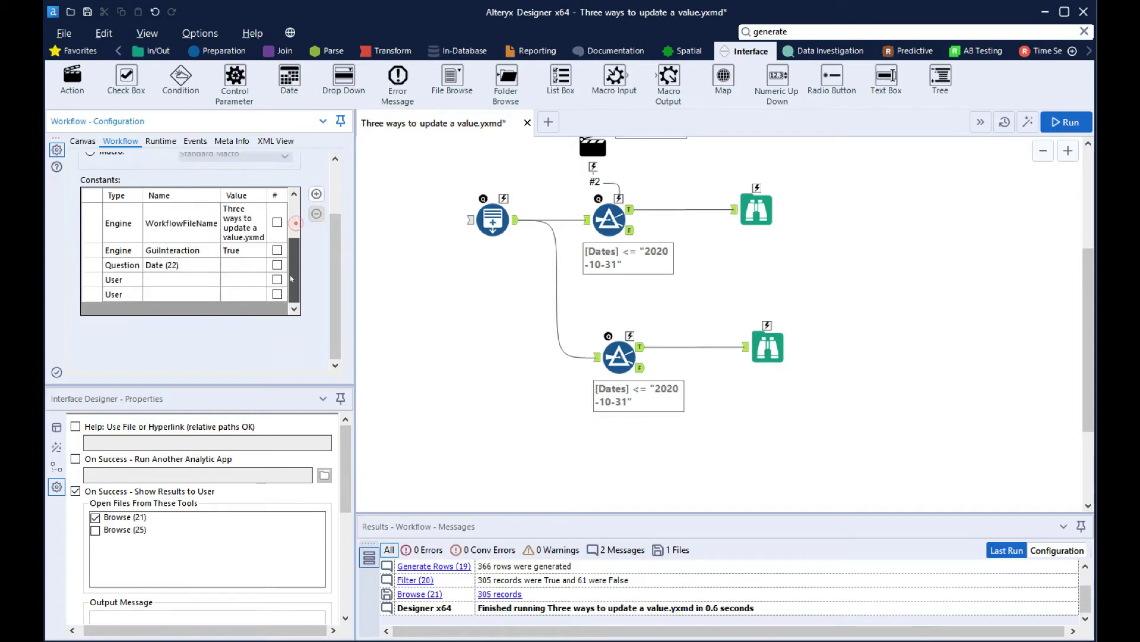
scroll(162, 272, "down", 2)
left_click(158, 274)
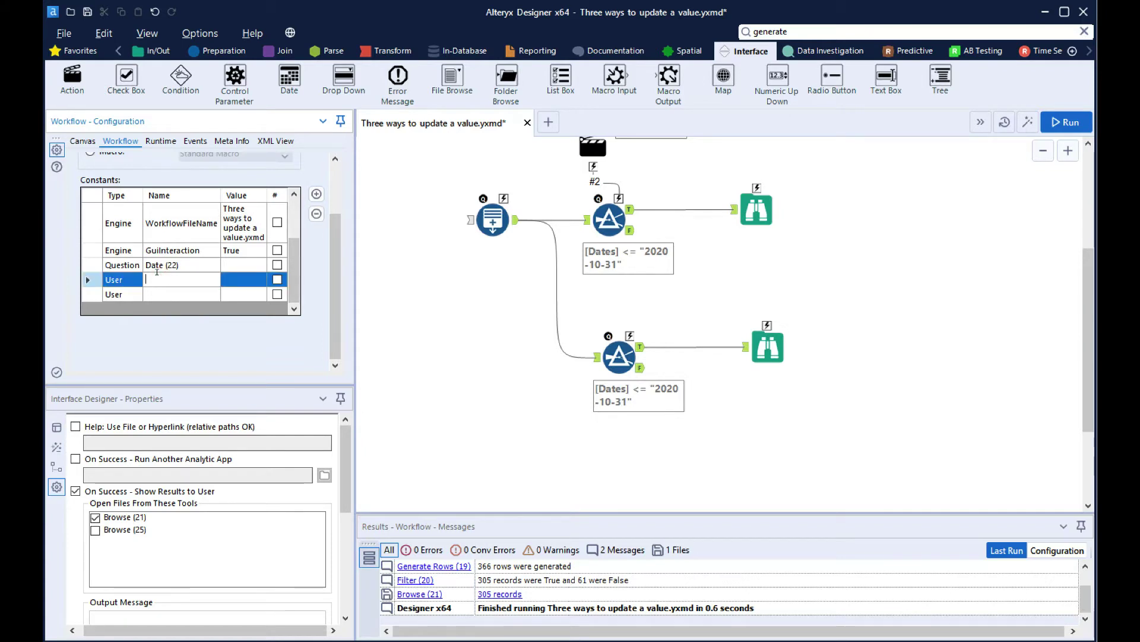
type("Select")
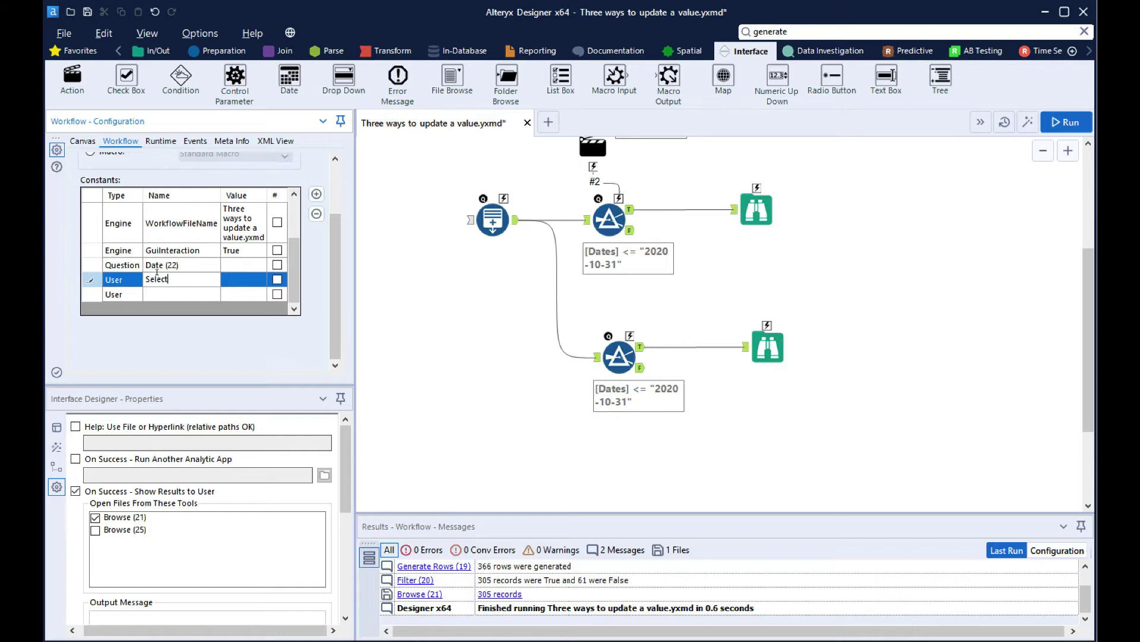
type("edDate")
left_click(233, 283)
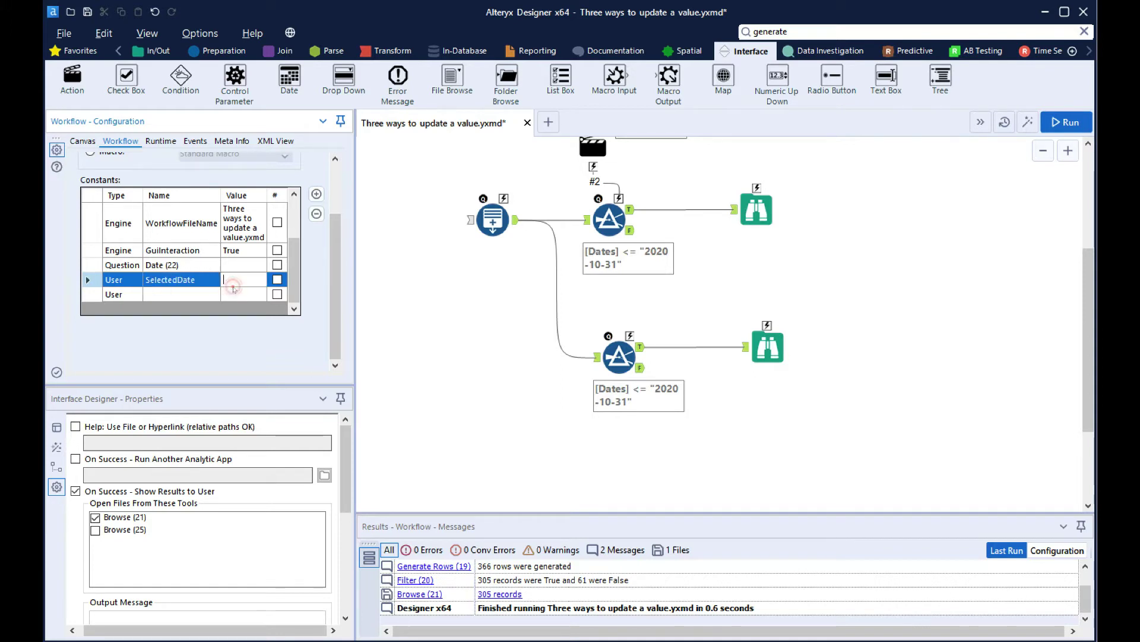
type("2020-03-01")
Change the lower filter to the custom expression [Dates] <= [User.SelectedDate].
left_click(607, 345)
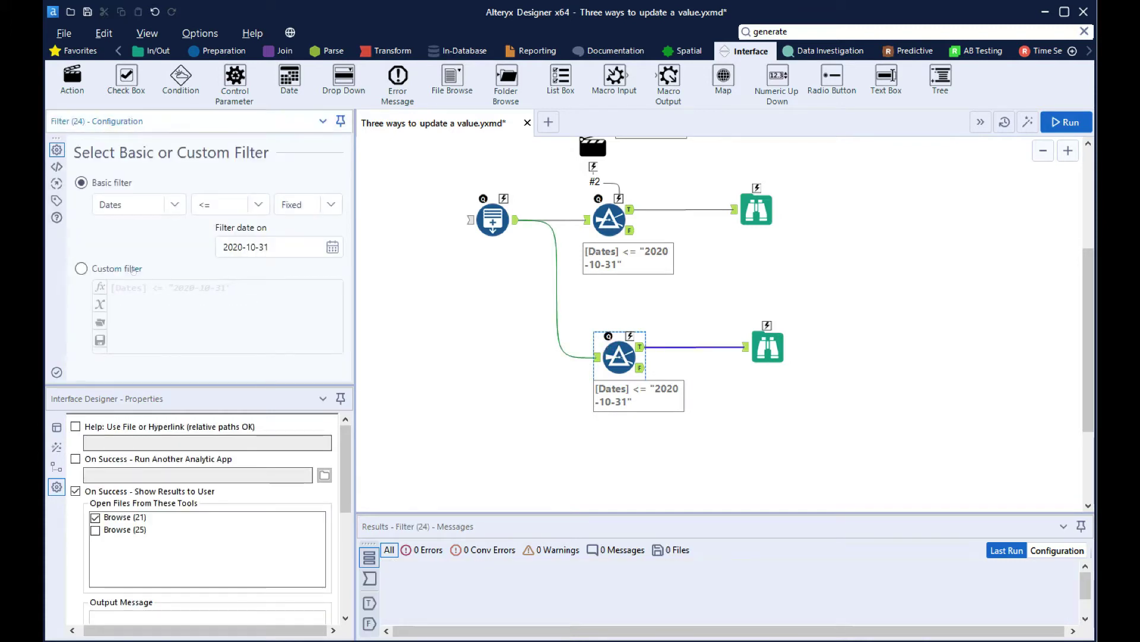
left_click(132, 269)
left_click_drag(168, 288, 236, 287)
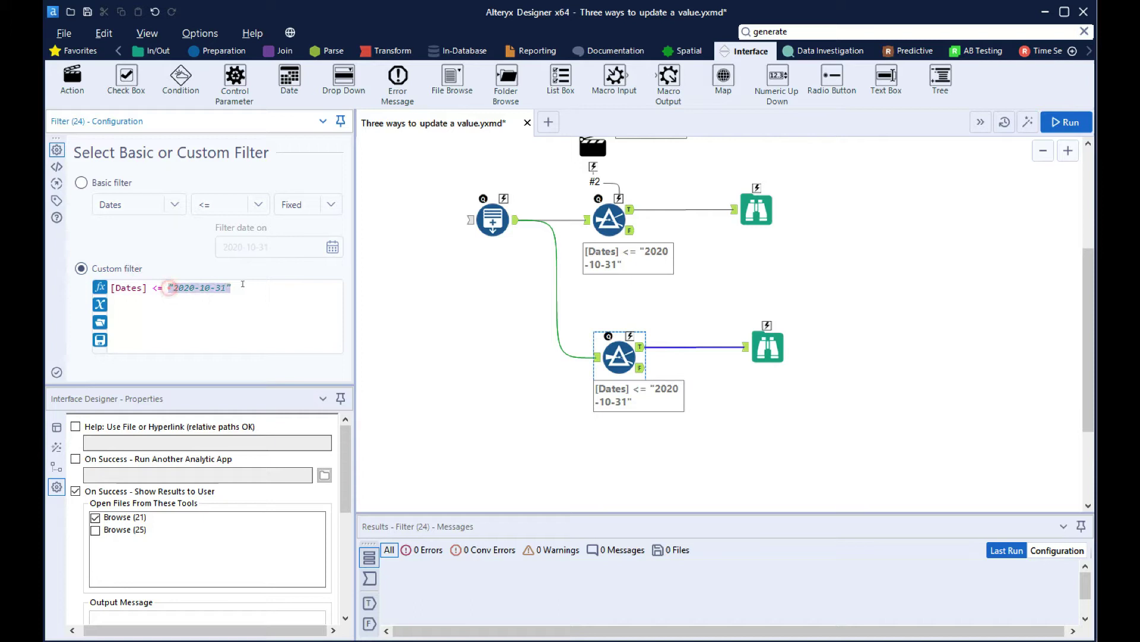
key("Delete")
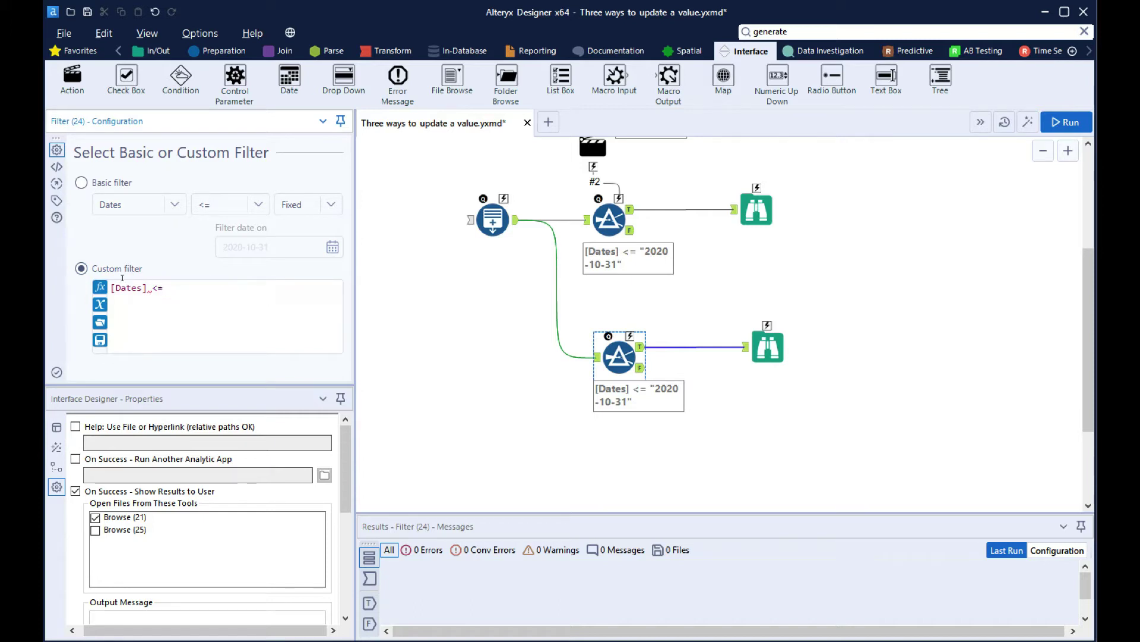
left_click(101, 304)
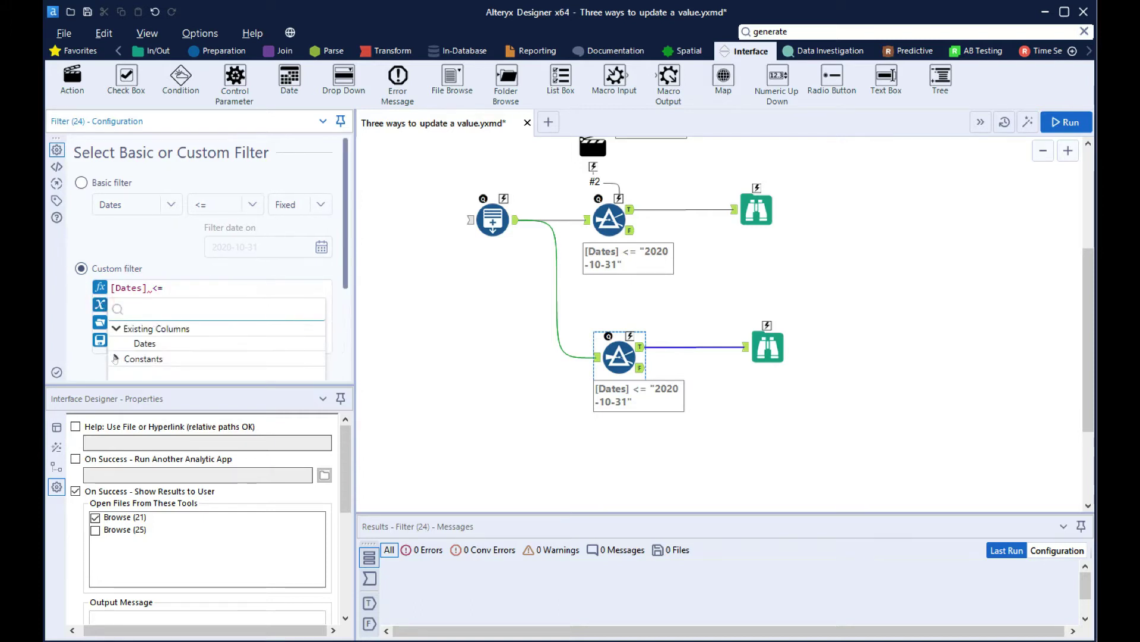
left_click(116, 359)
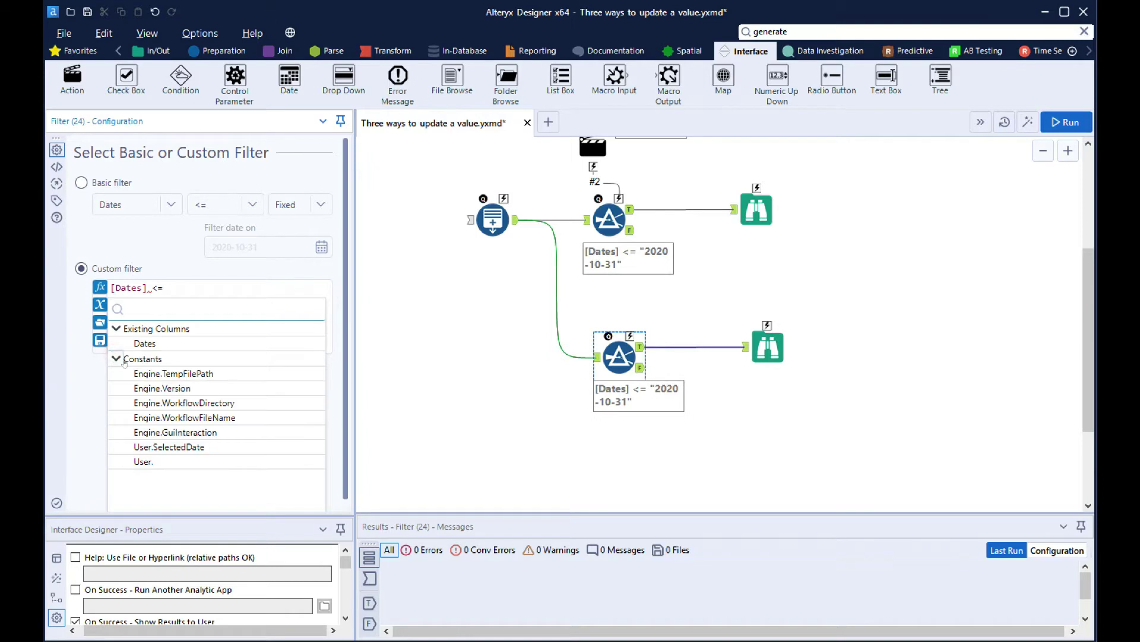
left_click(146, 447)
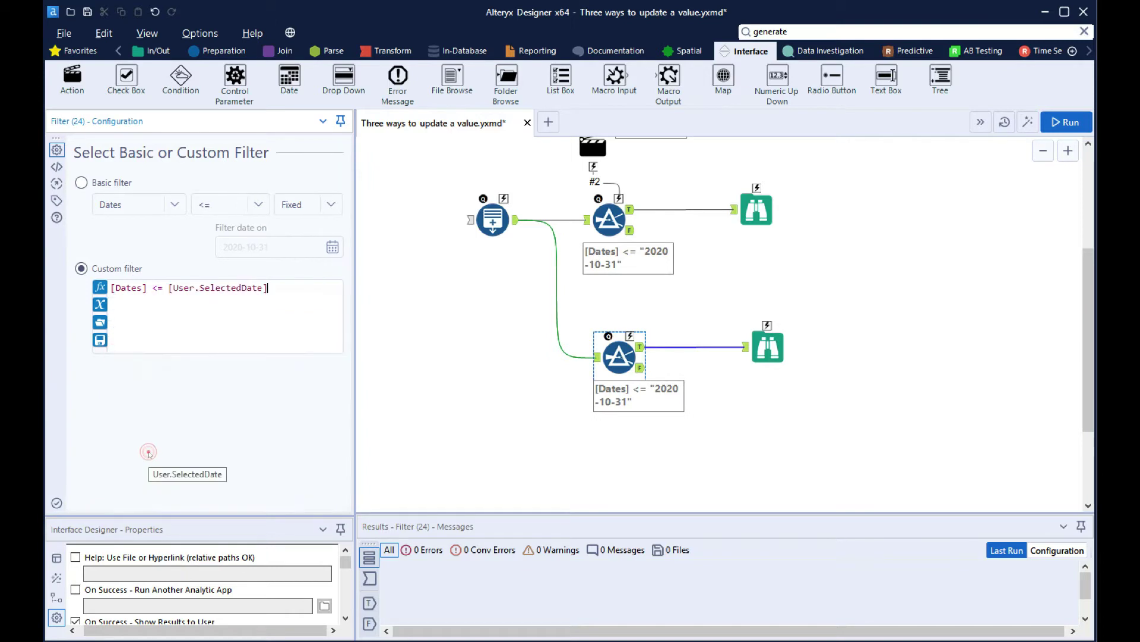
Run the workflow and check the lower filter's 61 true records through 2020-03-01.
left_click(1063, 122)
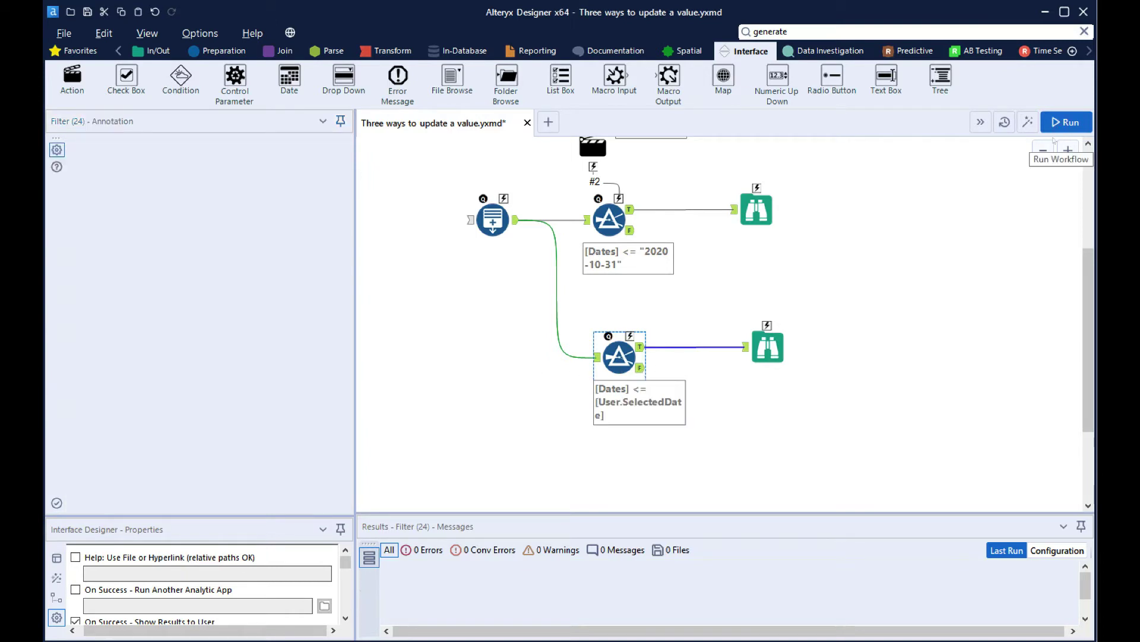
left_click(606, 355)
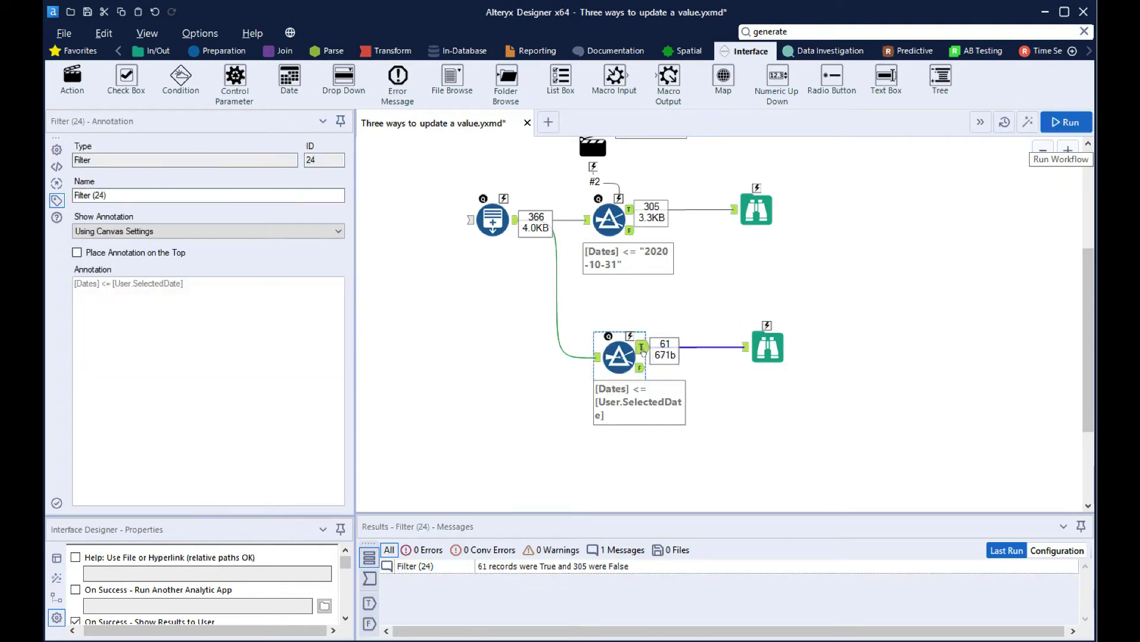
left_click(641, 347)
left_click_drag(1085, 591, 1076, 636)
key("ctrl+r")
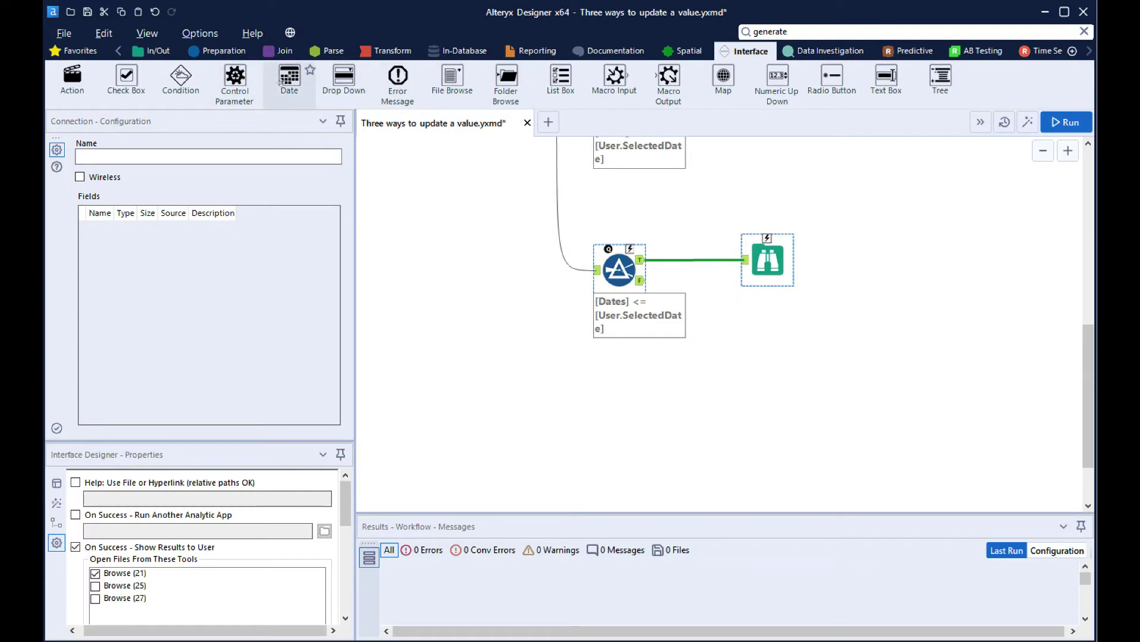
Add a Date question with text 'Selected Date' and connect it to the third Filter's Q input.
left_click_drag(288, 80, 748, 165)
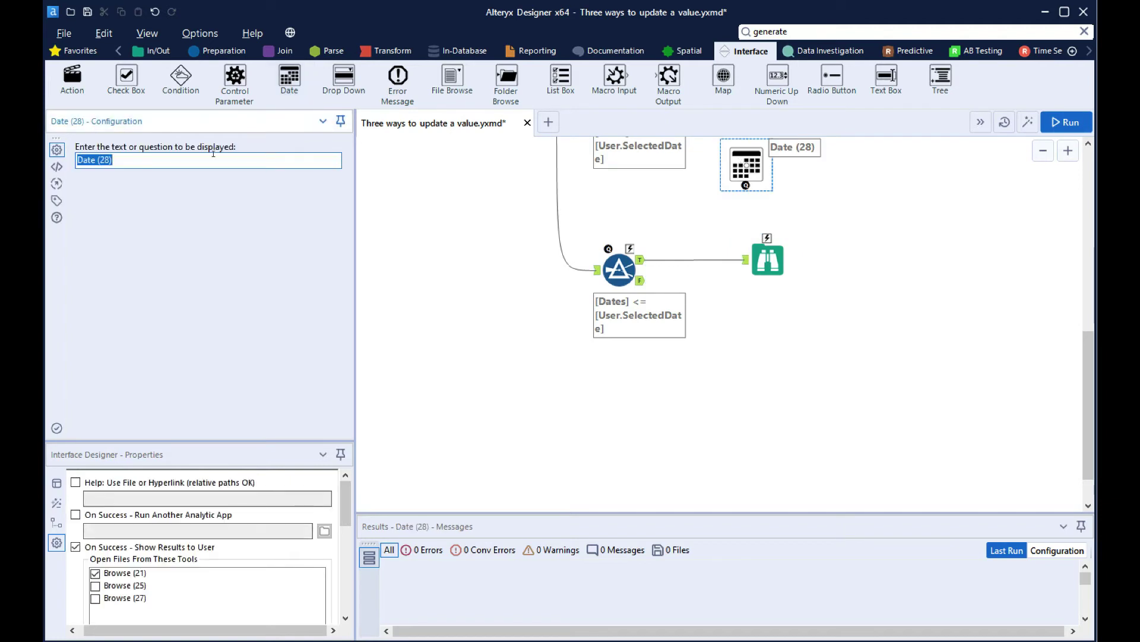
type("Selected Date")
key("ctrl+r")
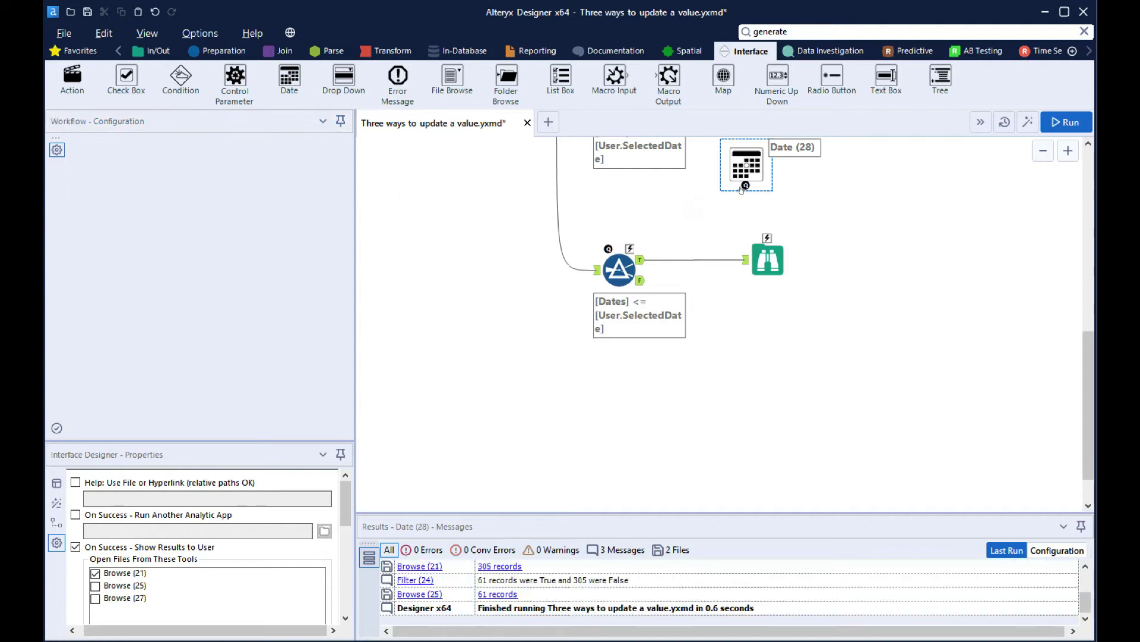
left_click_drag(742, 188, 621, 266)
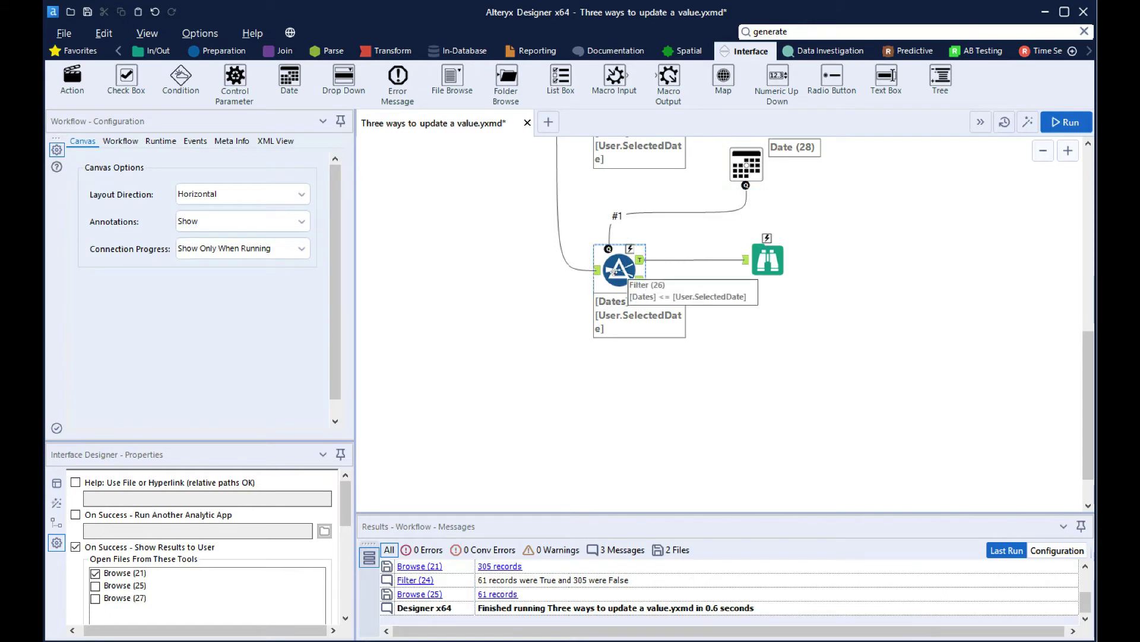
Change the third filter's expression to [Dates] <= [#1], using the Date question's connection.
left_click(616, 270)
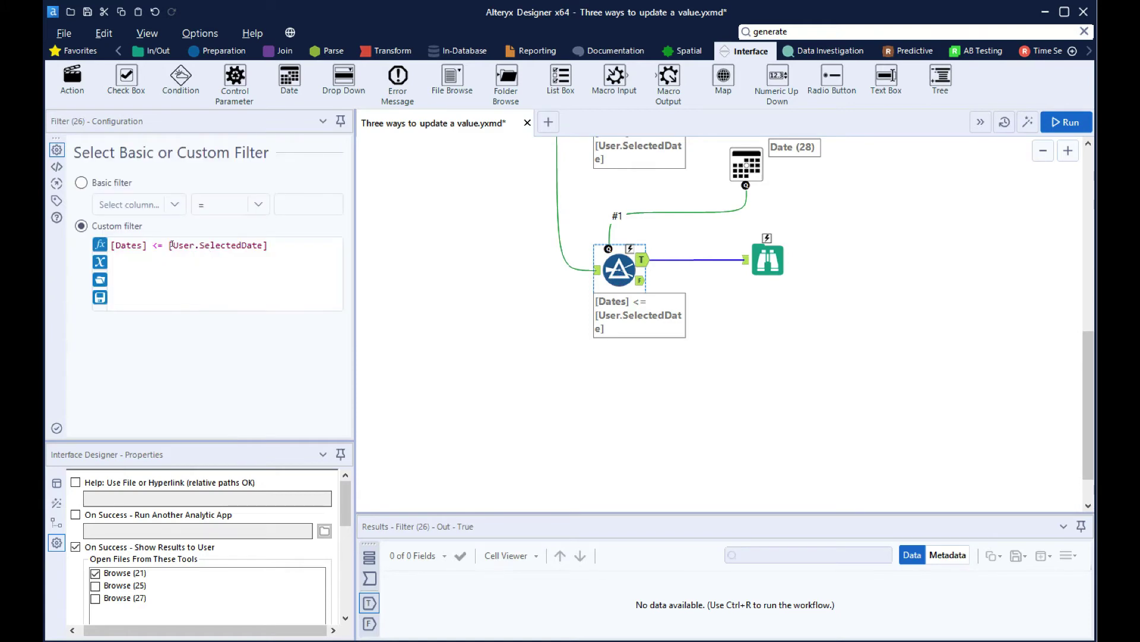
left_click_drag(168, 244, 270, 245)
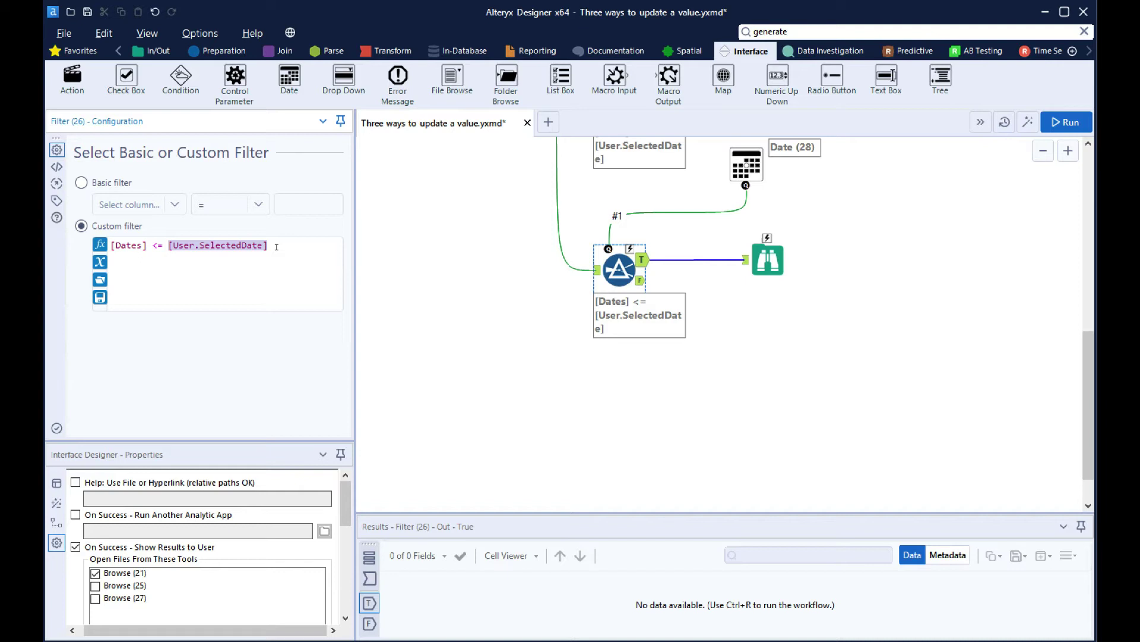
key("Delete")
left_click(100, 262)
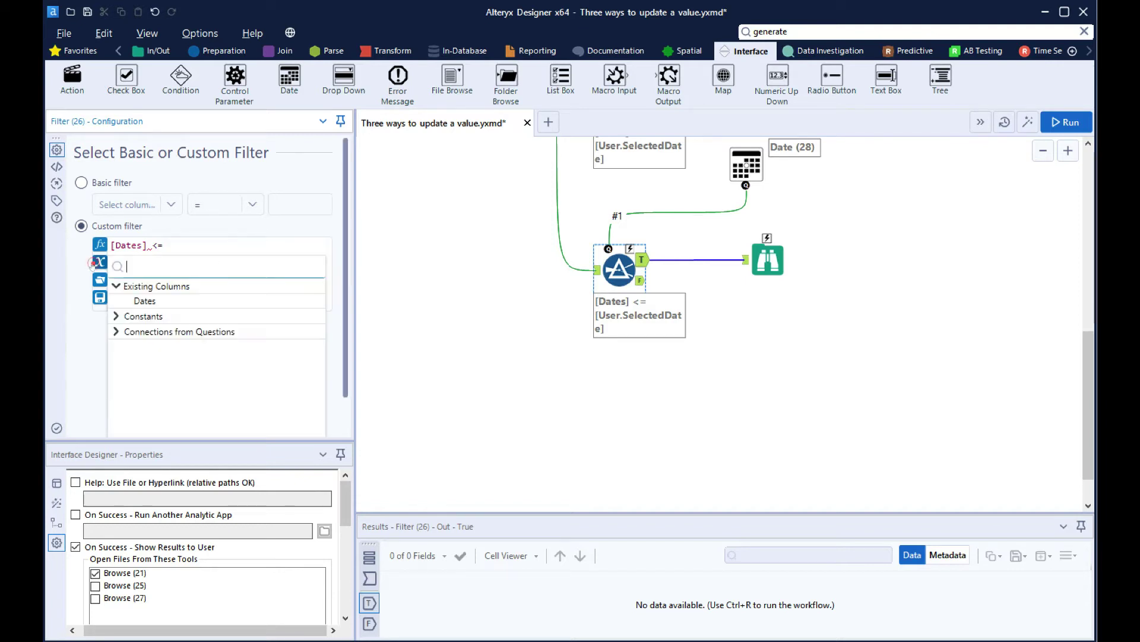
left_click(115, 331)
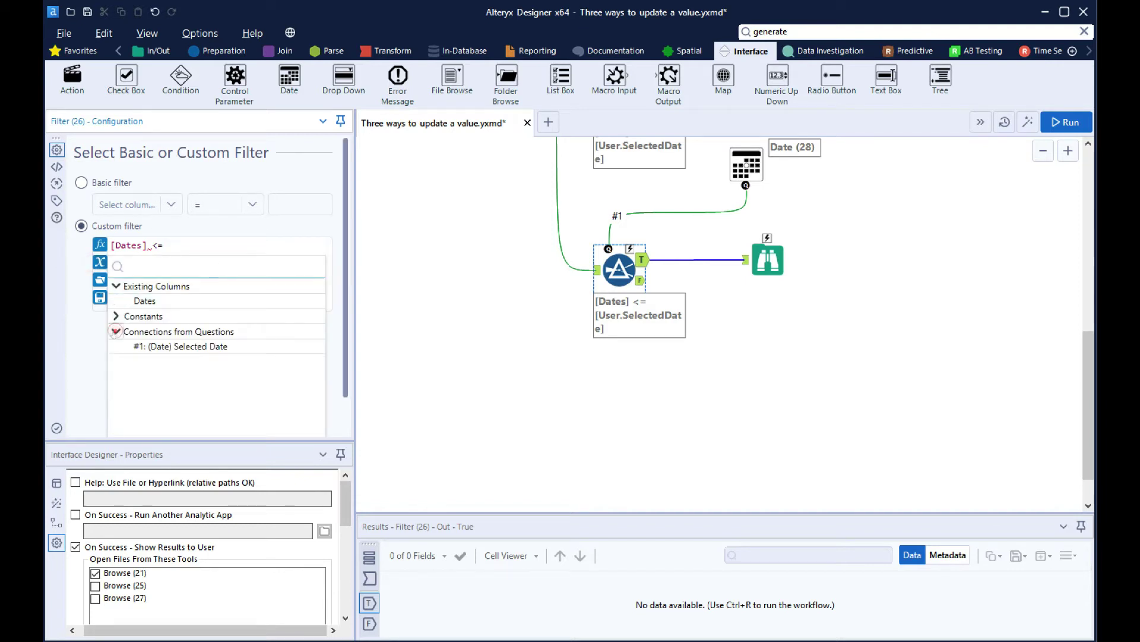
left_click(166, 349)
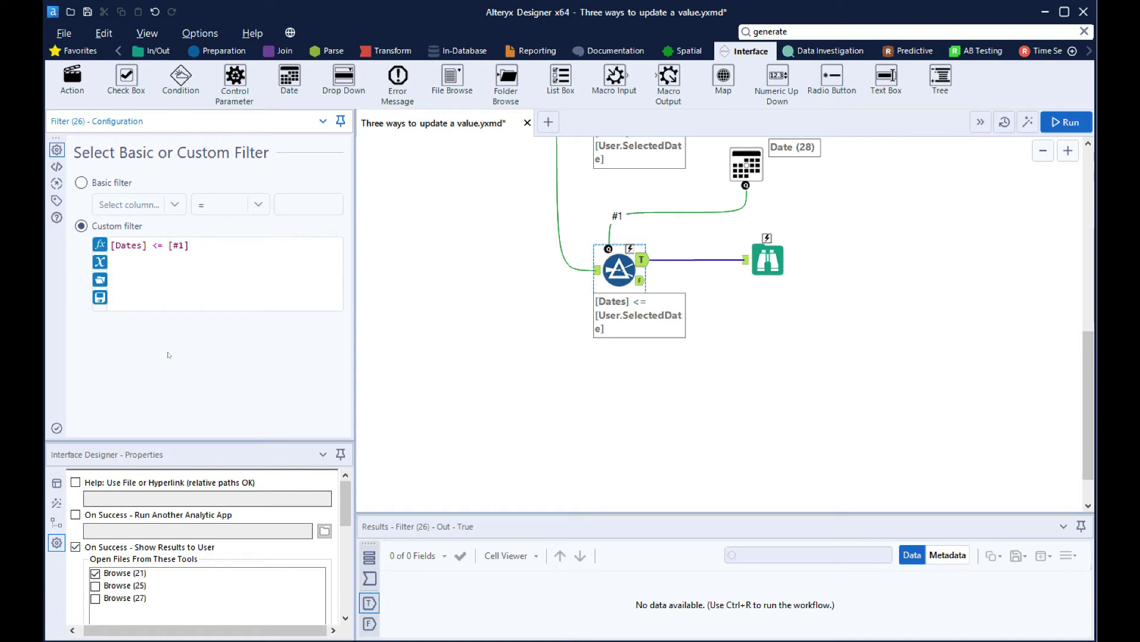
left_click(597, 397)
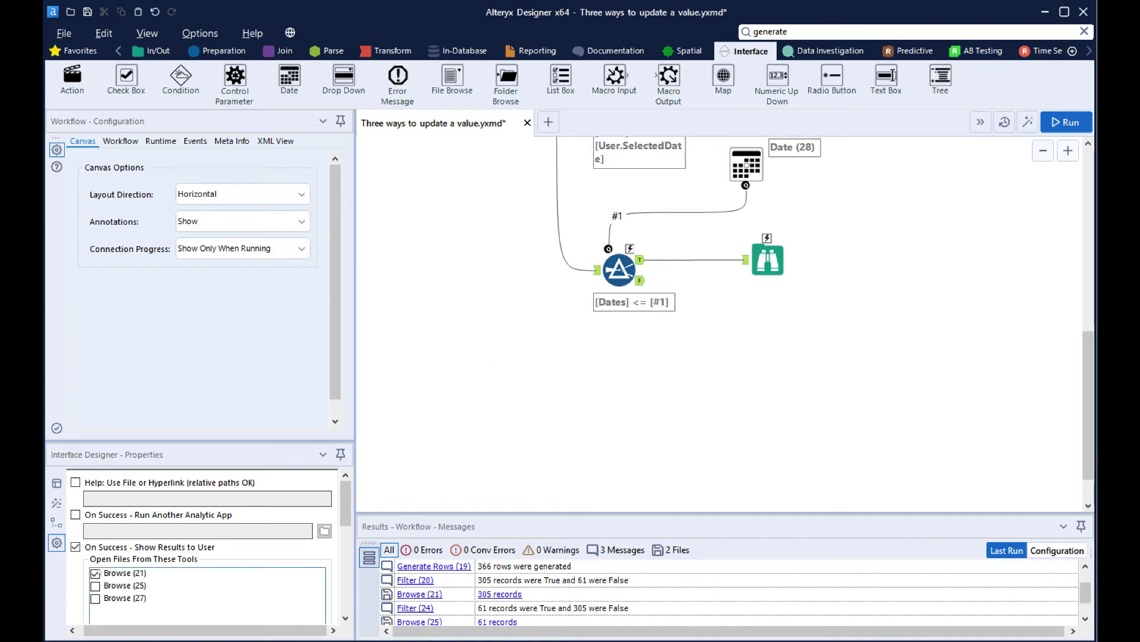
Show only Browse (27) results after a successful run, then run the workflow.
scroll(95, 572, "down", 1)
left_click(95, 566)
left_click(95, 566)
left_click(95, 553)
left_click(96, 579)
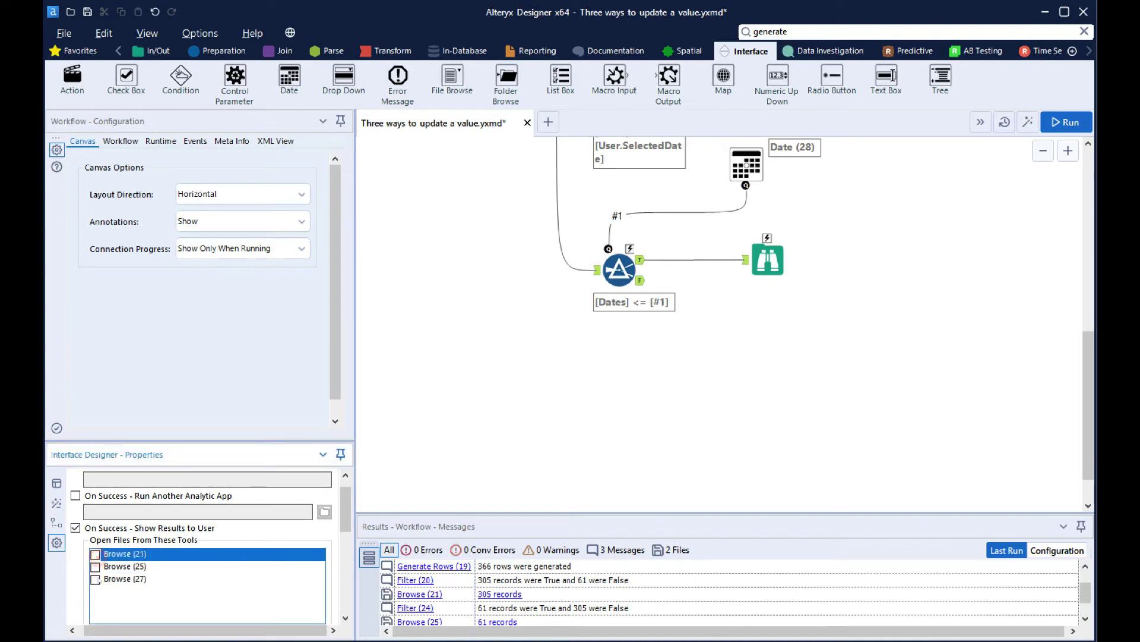
left_click(1060, 123)
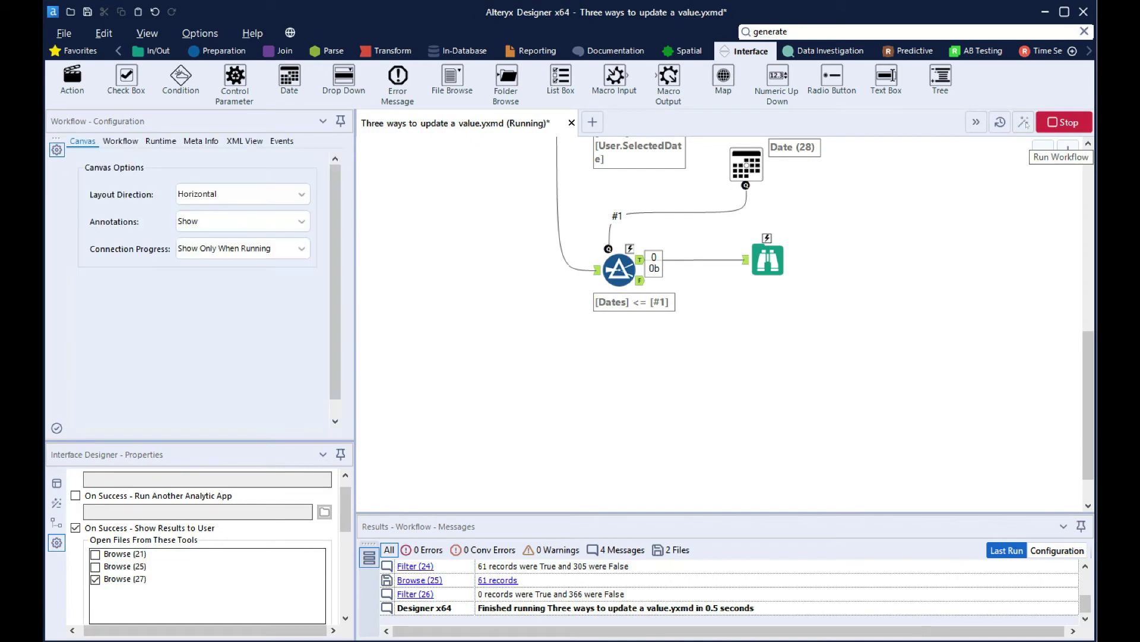
Run the analytic app with 21 October 2020 and Selected Date 13 January 2020.
left_click(1027, 122)
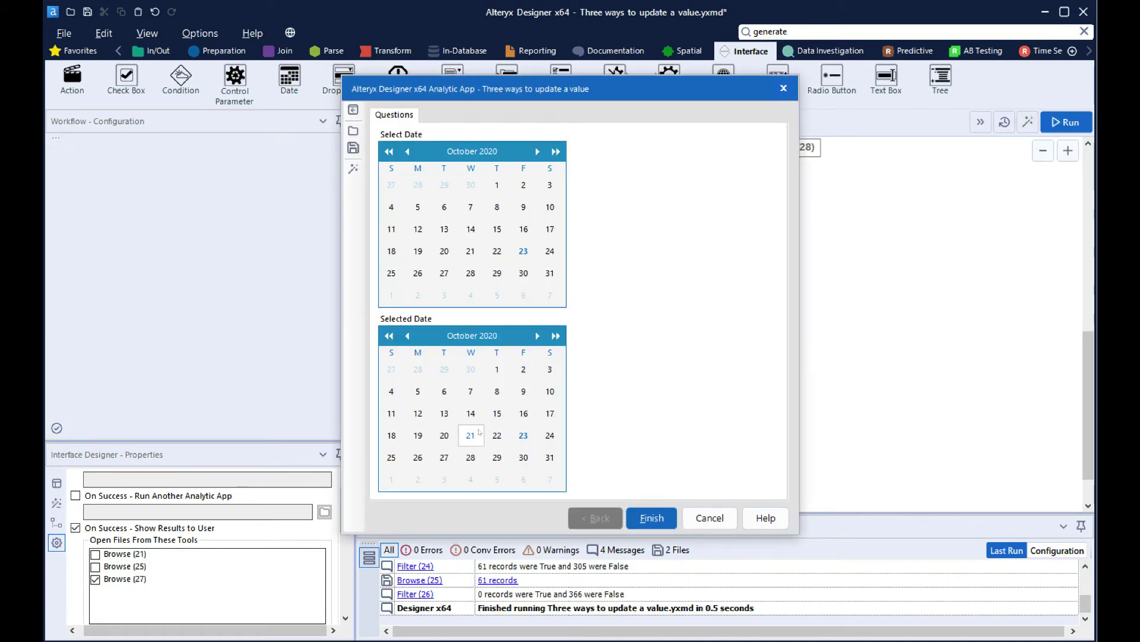
left_click(478, 431)
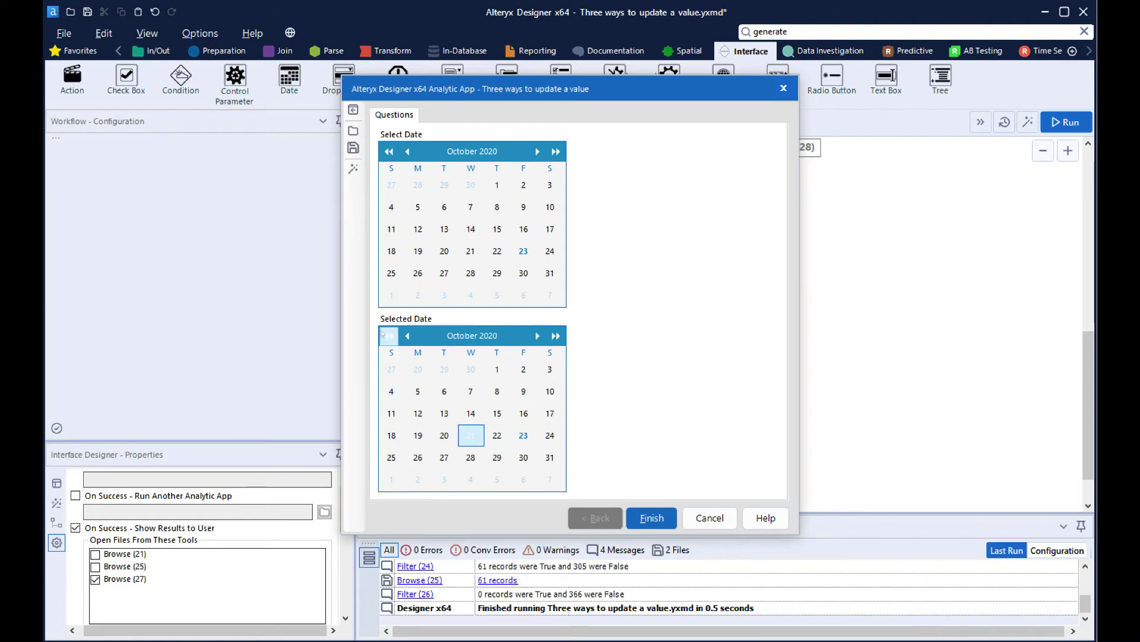
left_click(389, 336)
left_click(389, 336)
left_click(389, 335)
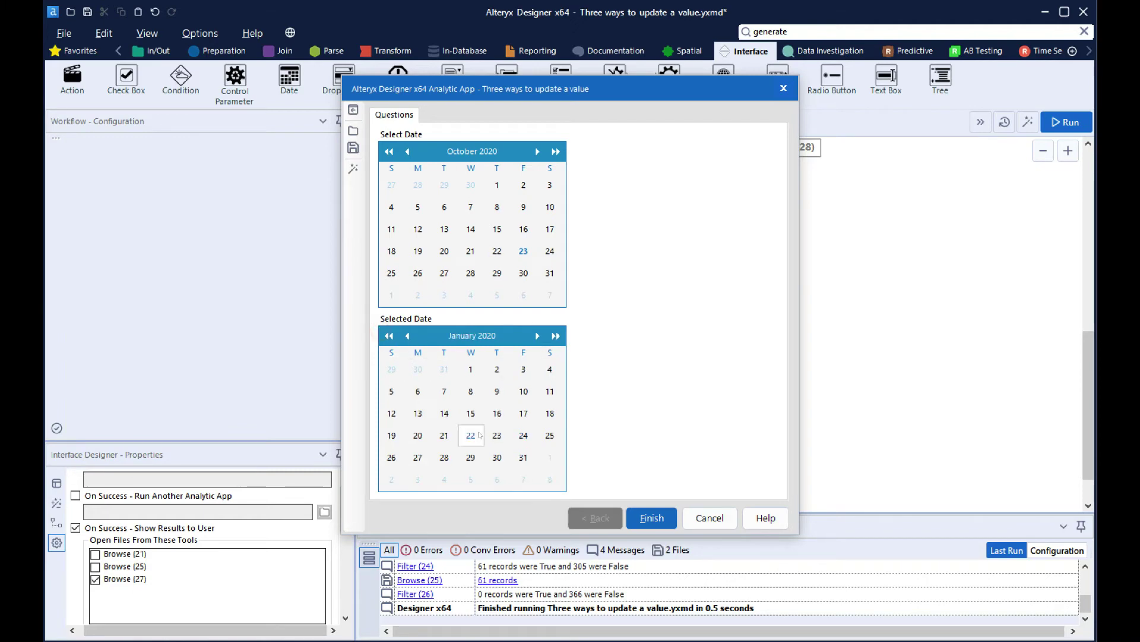
left_click(419, 417)
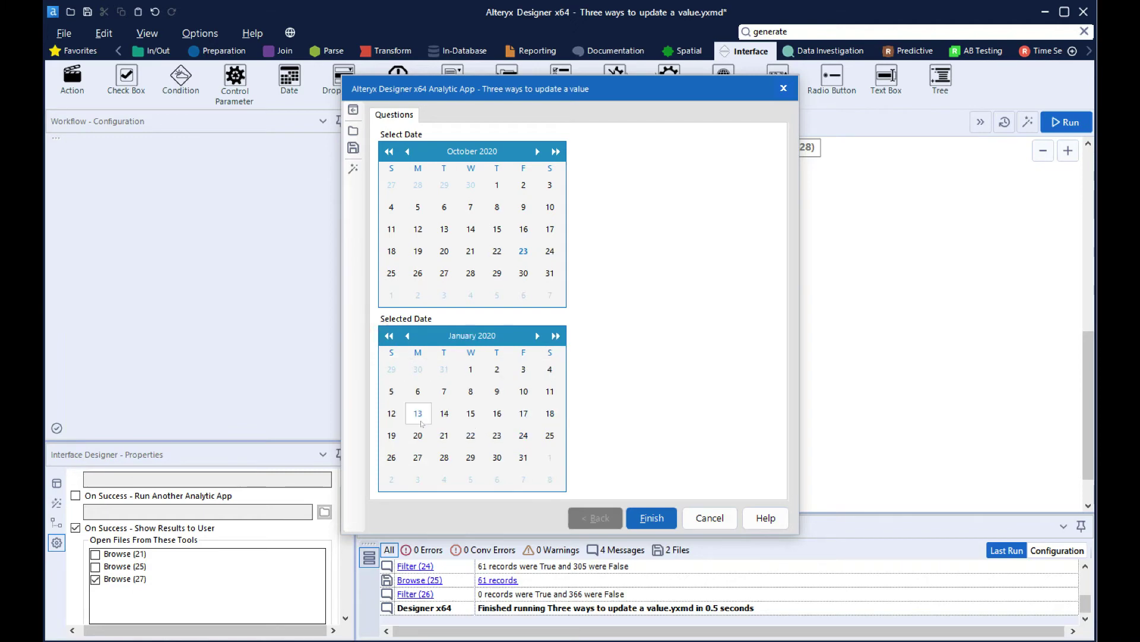
left_click(665, 516)
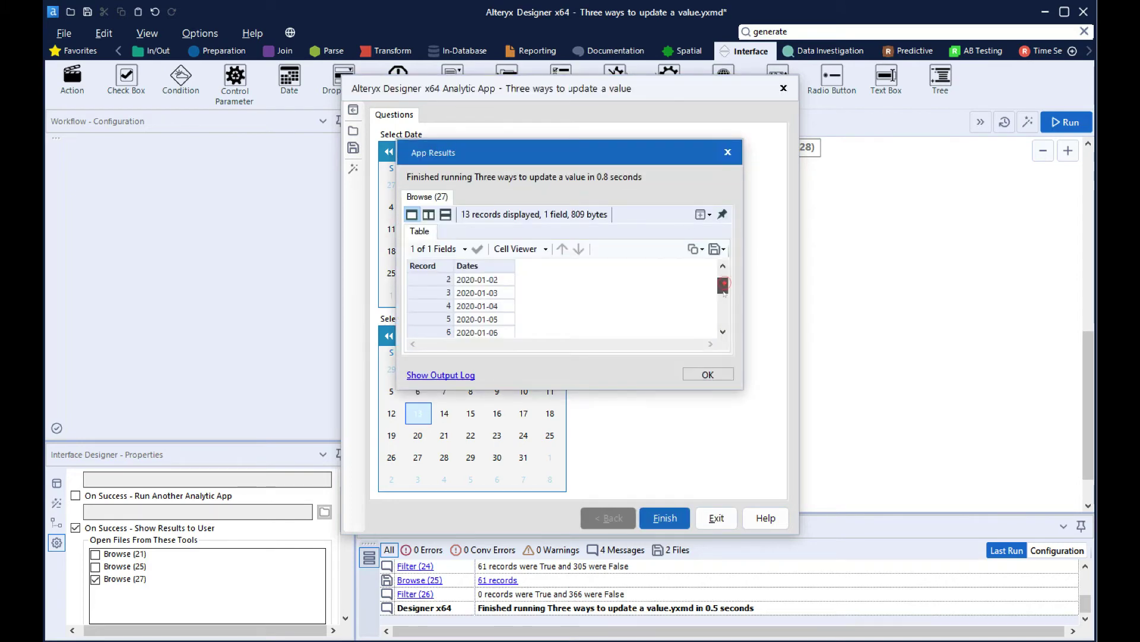
Review the 13 returned dates through 2020-01-13 and close the analytic app.
left_click_drag(723, 280, 718, 340)
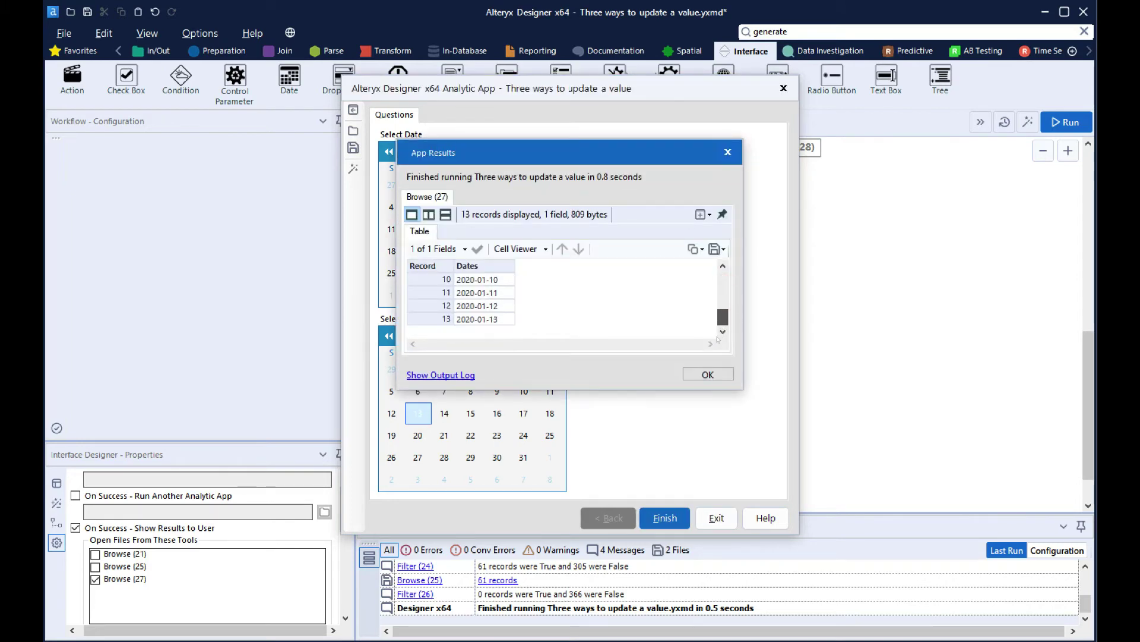
left_click(706, 374)
left_click(716, 518)
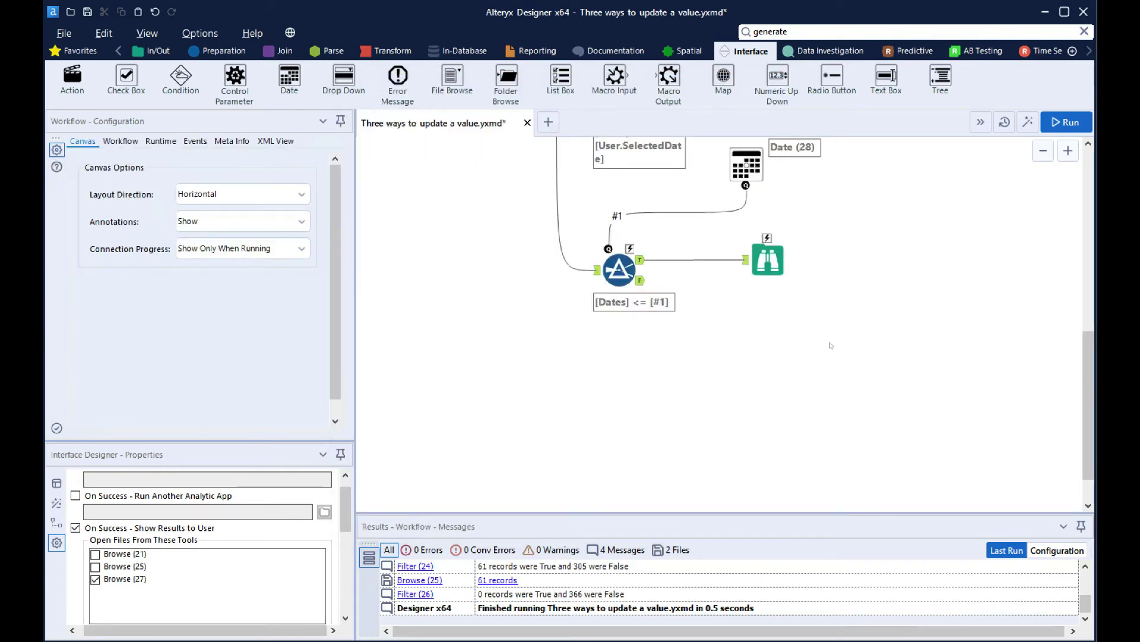
Duplicate the Filter and Browse pair below the originals and connect Generate Rows to the new Filter.
left_click_drag(774, 306, 611, 265)
right_click(612, 264)
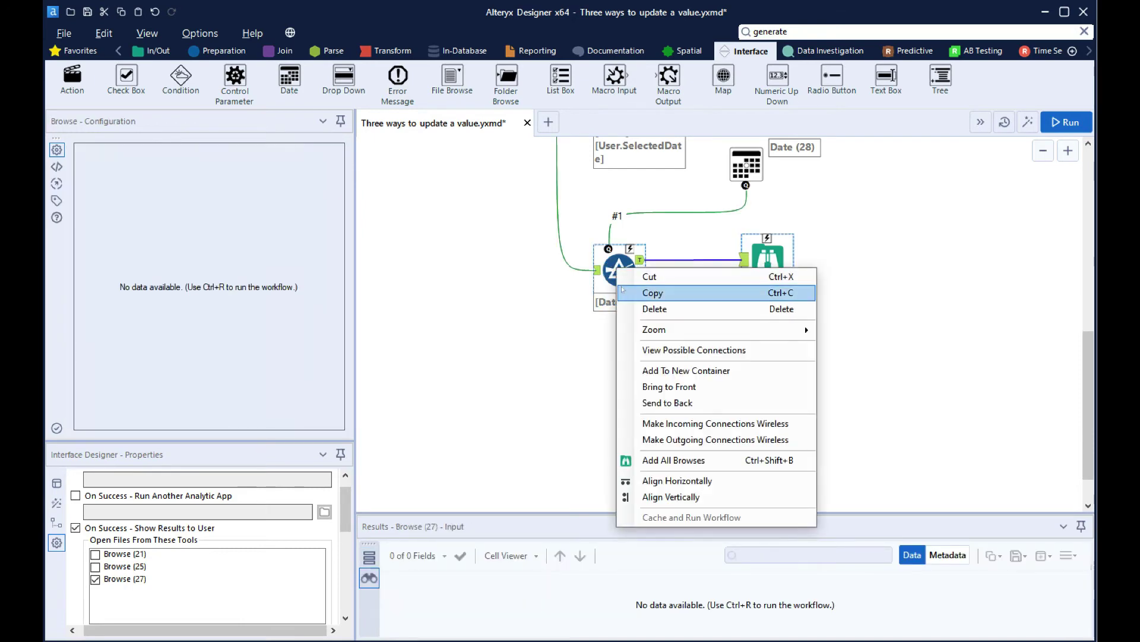
left_click(618, 293)
right_click(615, 368)
left_click(607, 364)
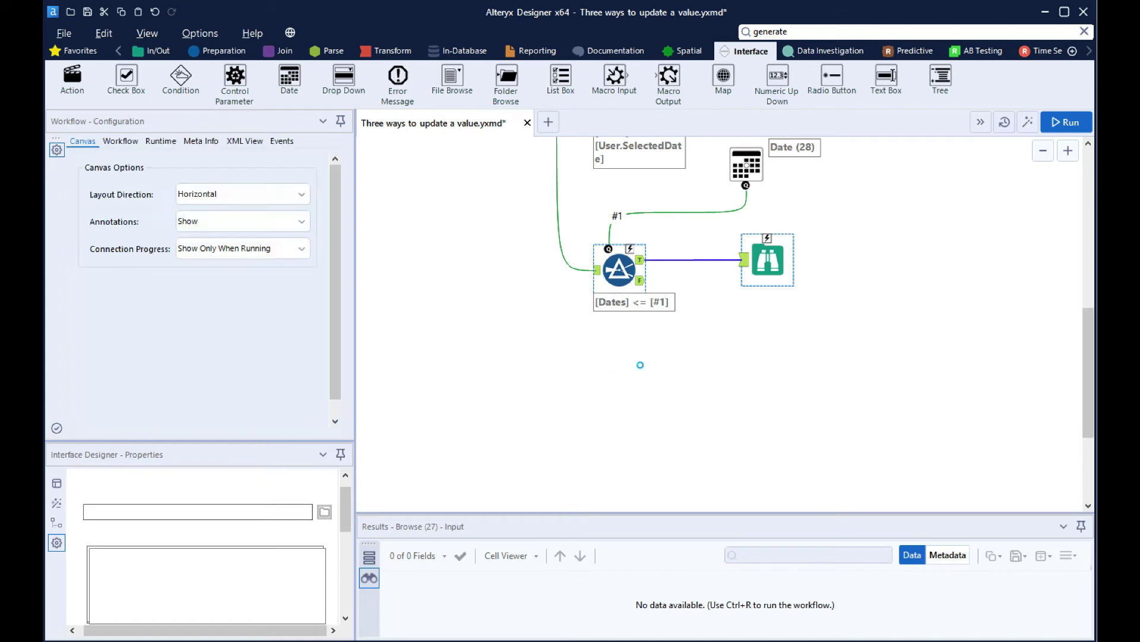
key("ctrl+v")
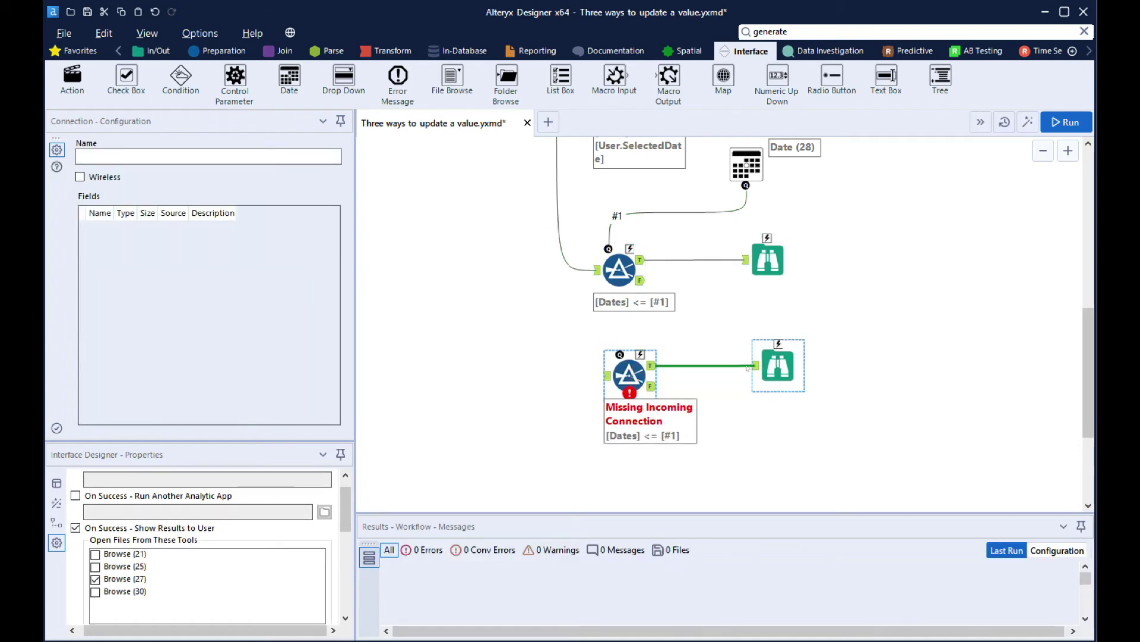
left_click_drag(1091, 364, 1090, 277)
left_click_drag(513, 224, 607, 369)
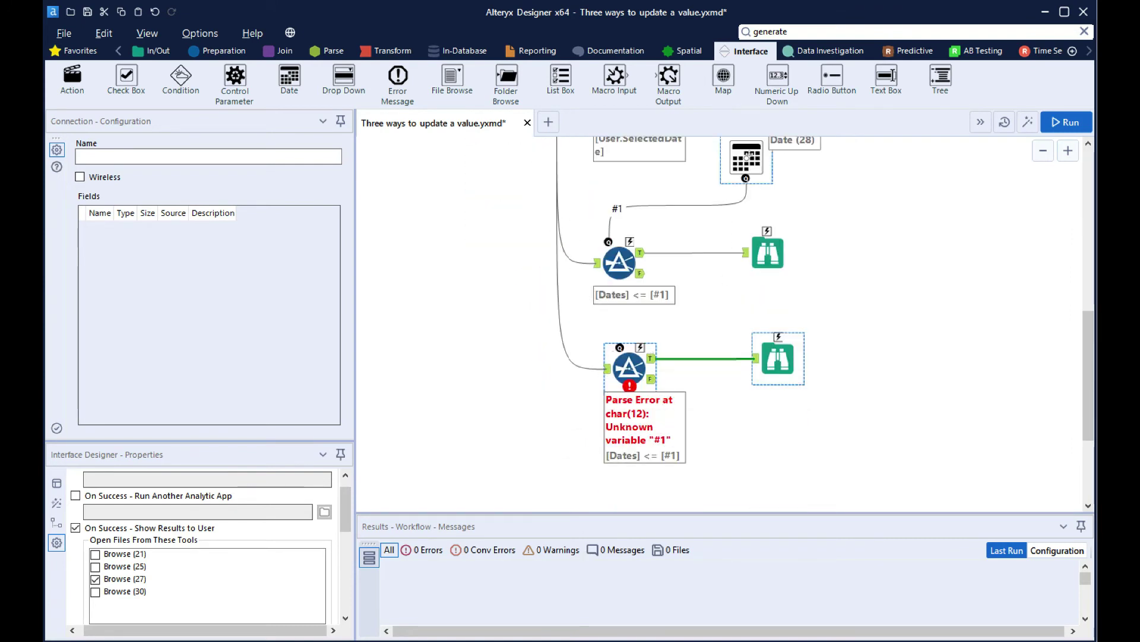
left_click(747, 156)
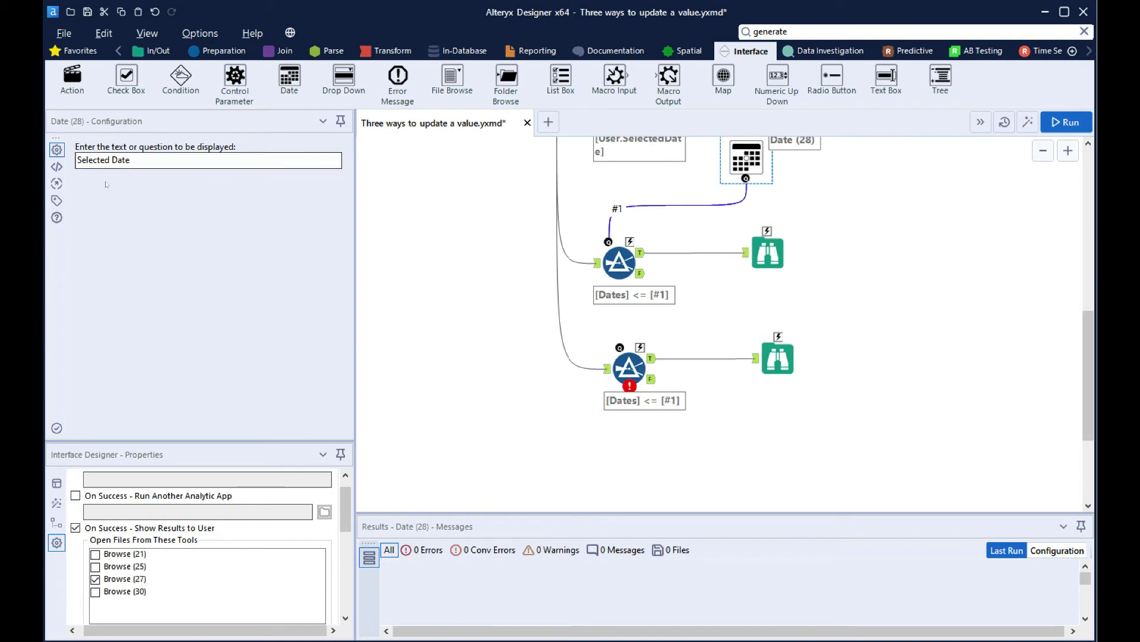
Begin renaming the date question's annotation, then cancel the rename.
left_click(57, 200)
left_click(111, 194)
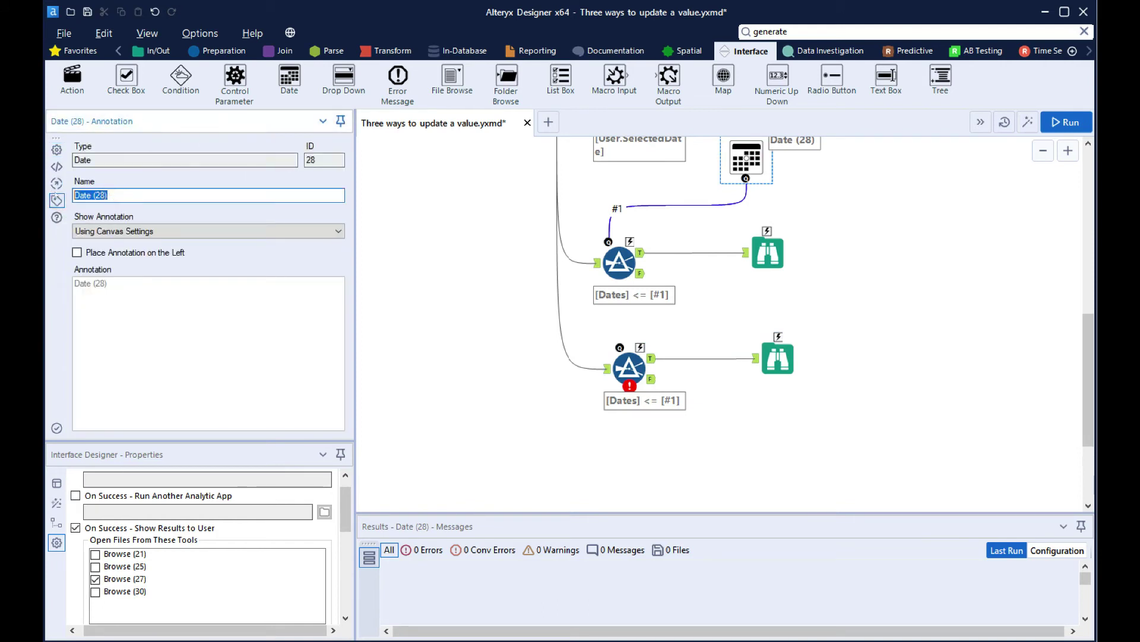
type("UserDate")
key("ctrl+r")
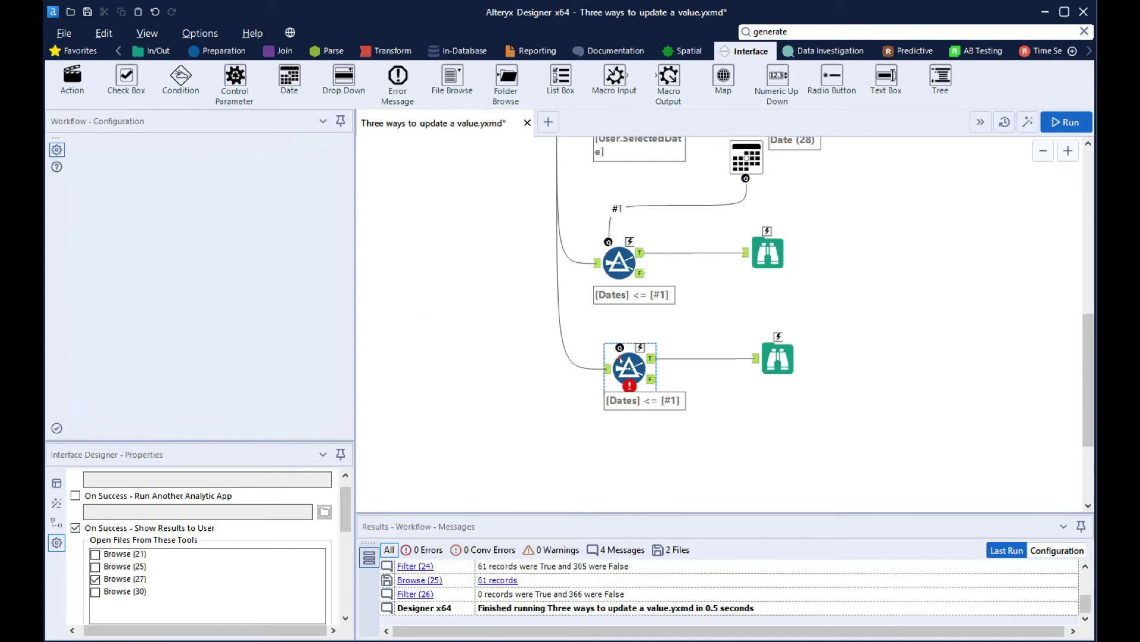
Change the copied Filter's expression to [Dates] <= "%Question.UserDate%".
left_click(620, 367)
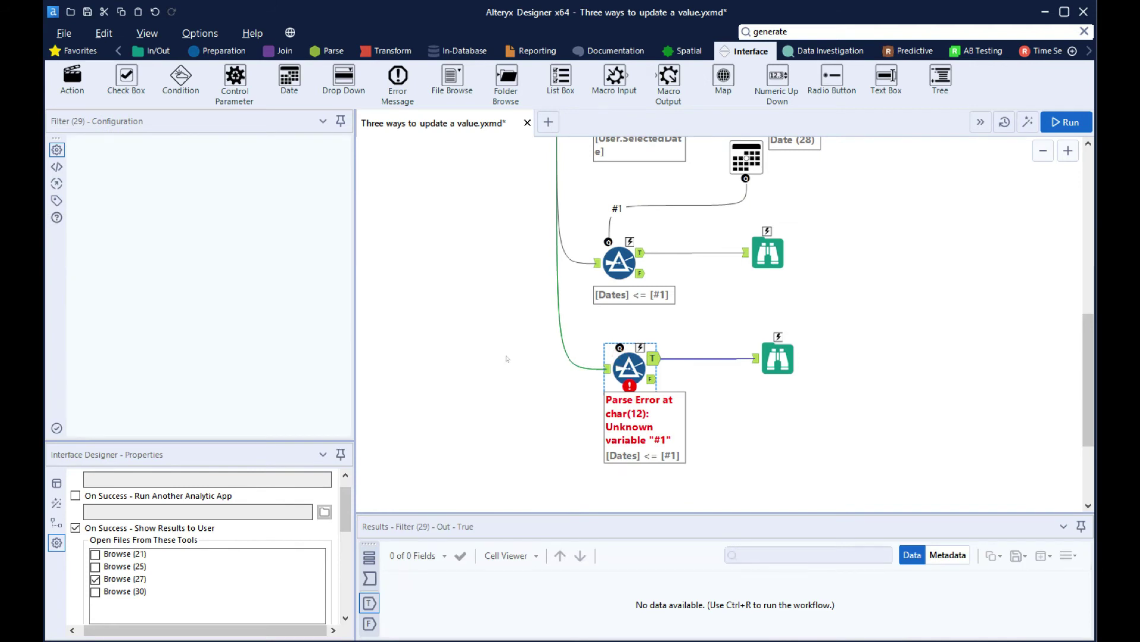
left_click(239, 248)
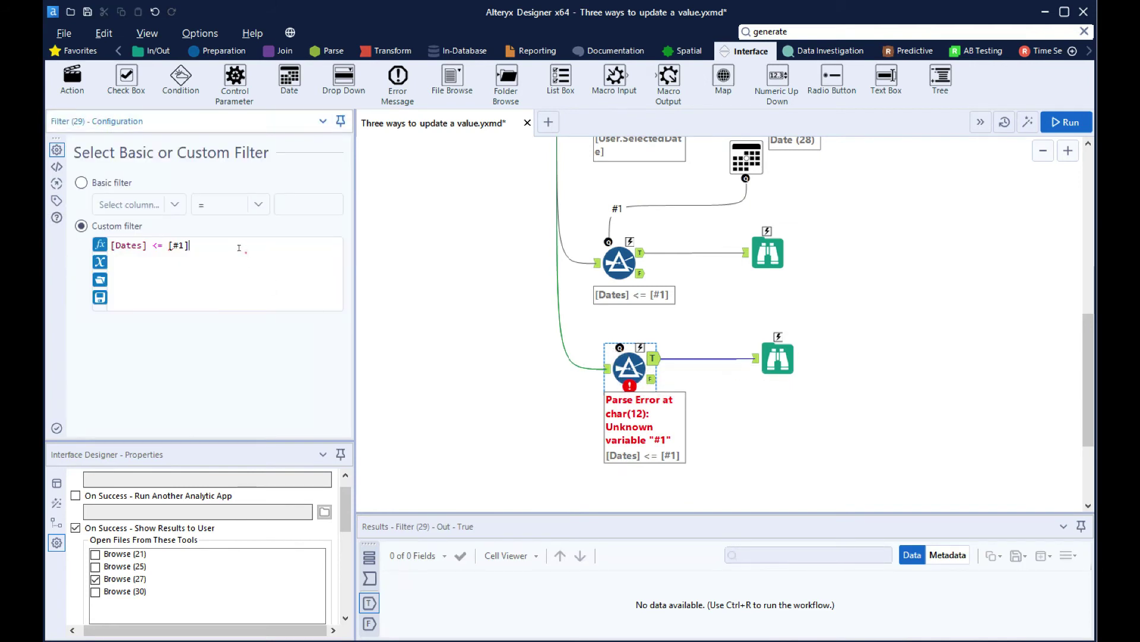
key("BackSpace")
type("\"%Question.UserDate%")
left_click(392, 300)
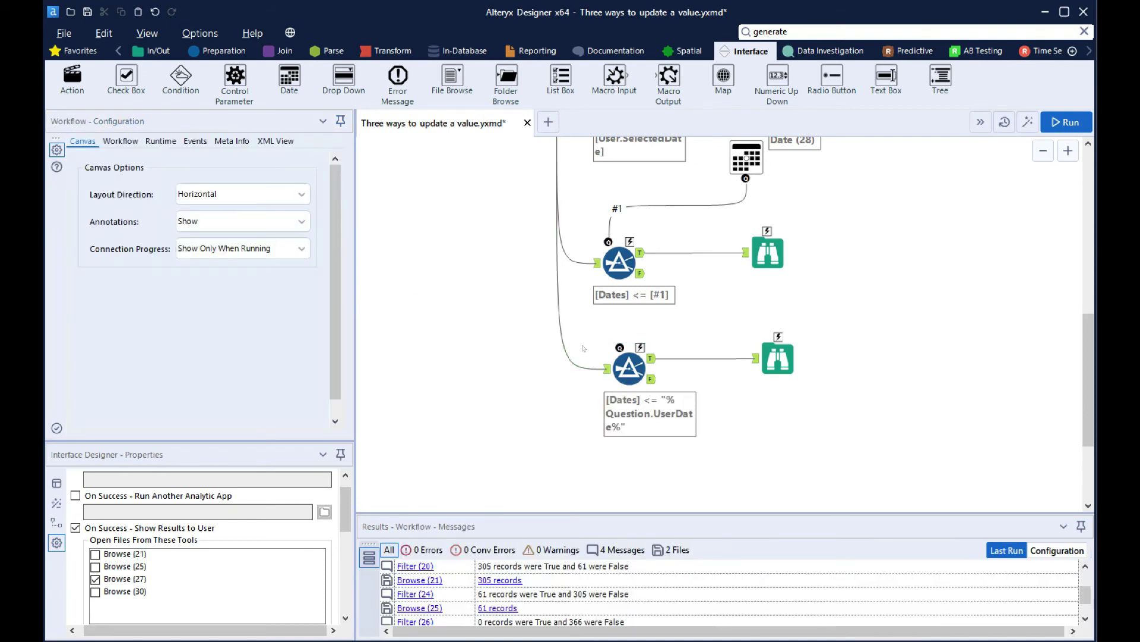
Show Browse (30) results instead of Browse (27) in the Open Files list.
left_click(95, 579)
left_click(95, 591)
left_click(95, 591)
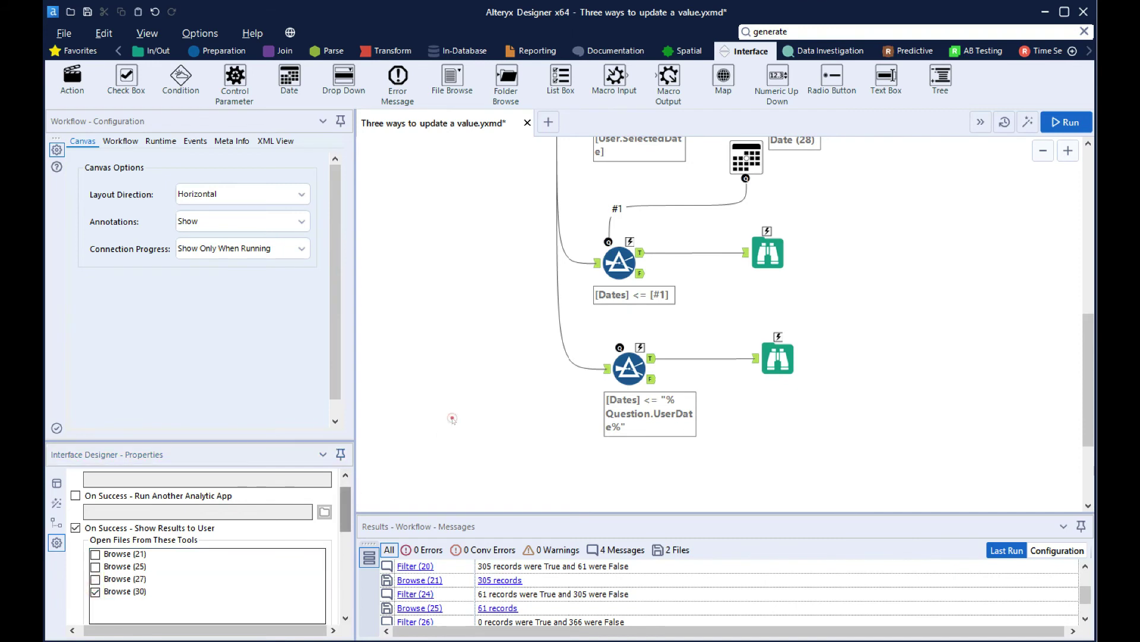
Set the UserDate workflow constant's test value to 2020-04-01.
left_click(120, 141)
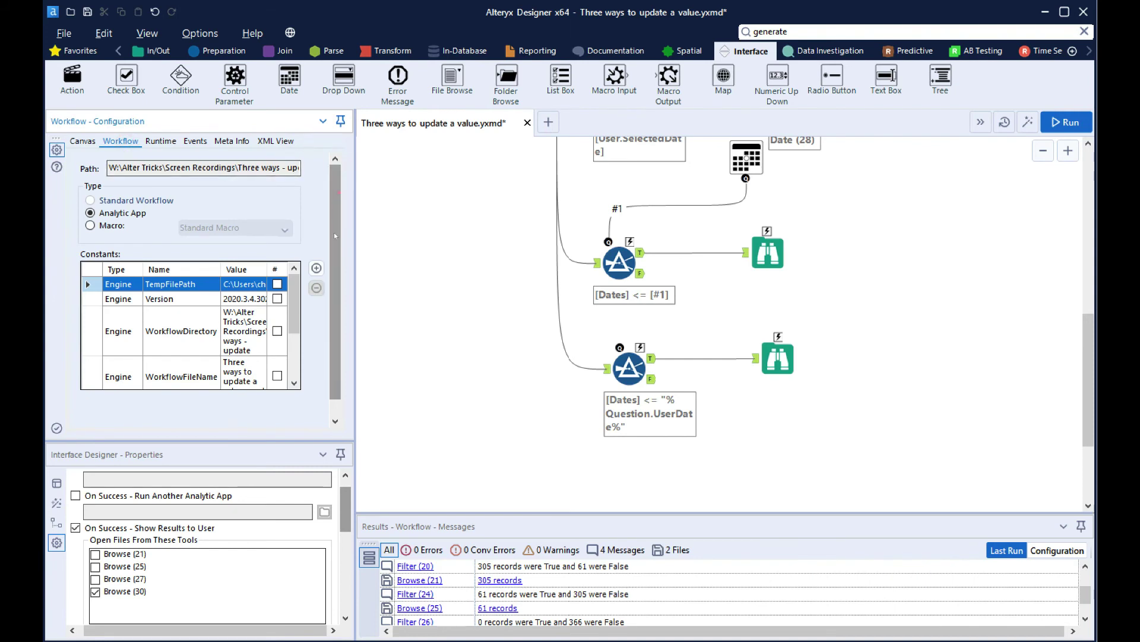
scroll(334, 233, "down", 1)
left_click_drag(292, 291, 288, 346)
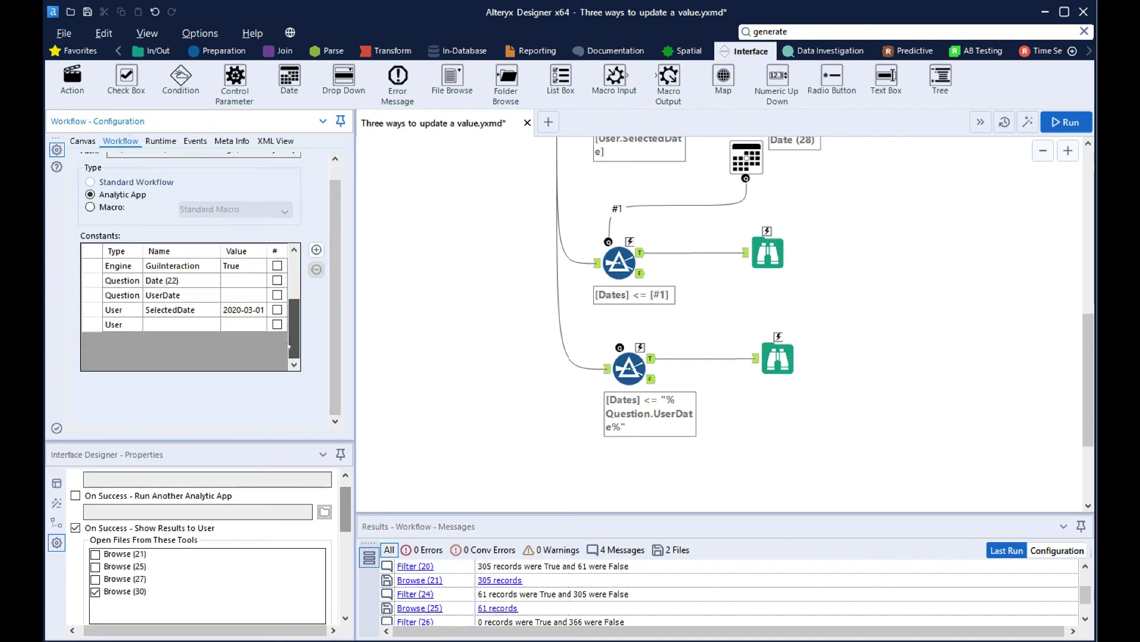
left_click(247, 293)
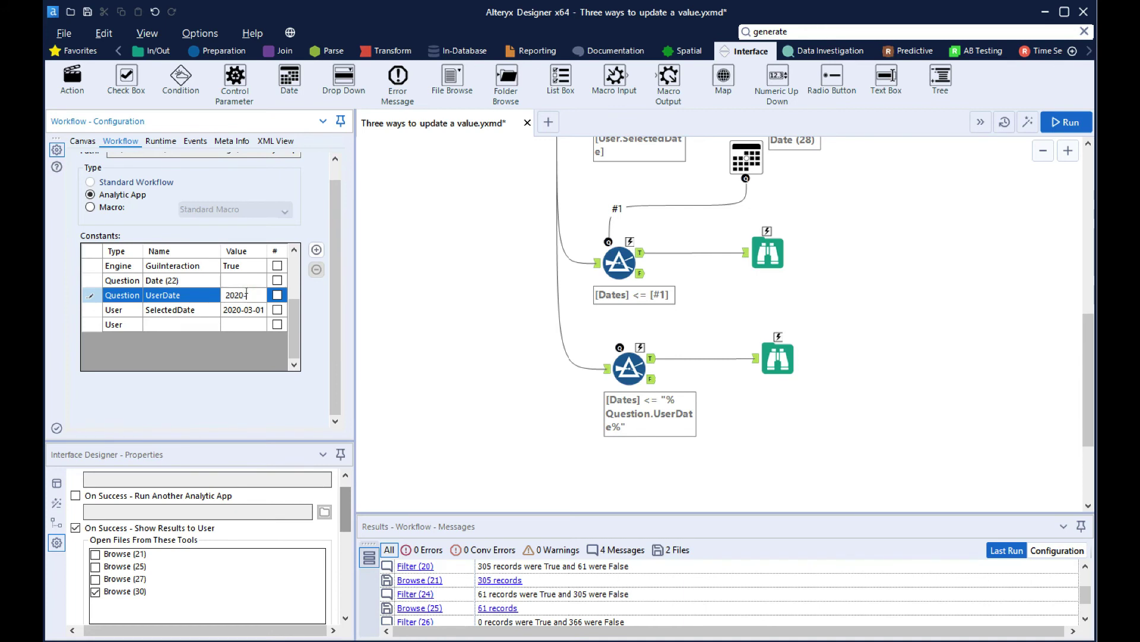
type("2020-04-01")
left_click(420, 331)
Run the workflow, view the 92 records in Browse (30), and launch the analytic app.
key("ctrl+r")
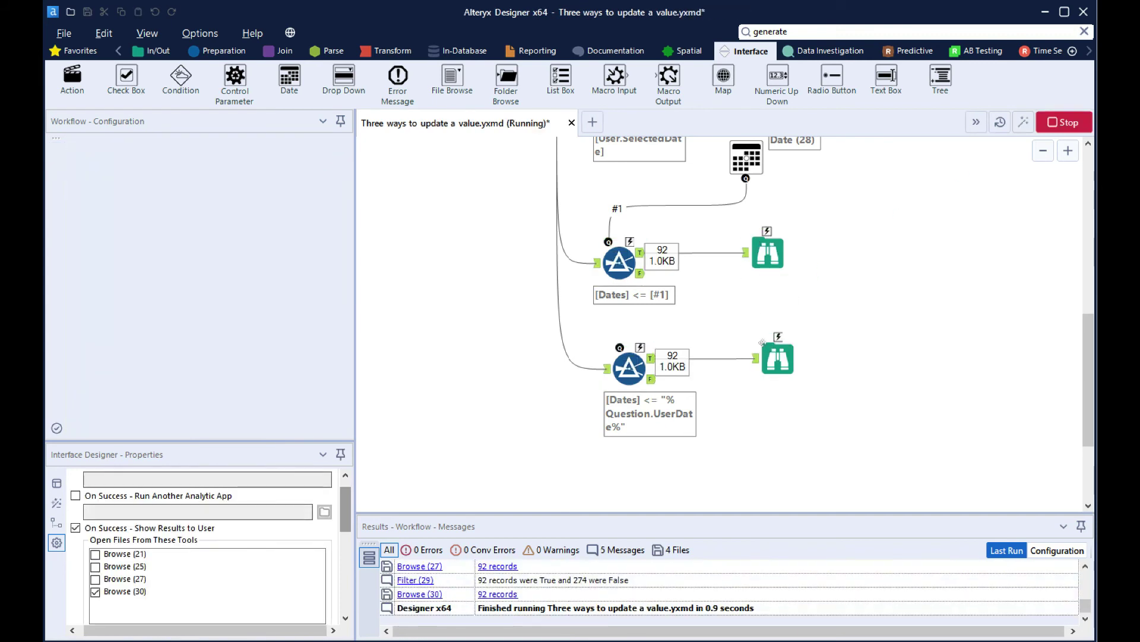
left_click(772, 356)
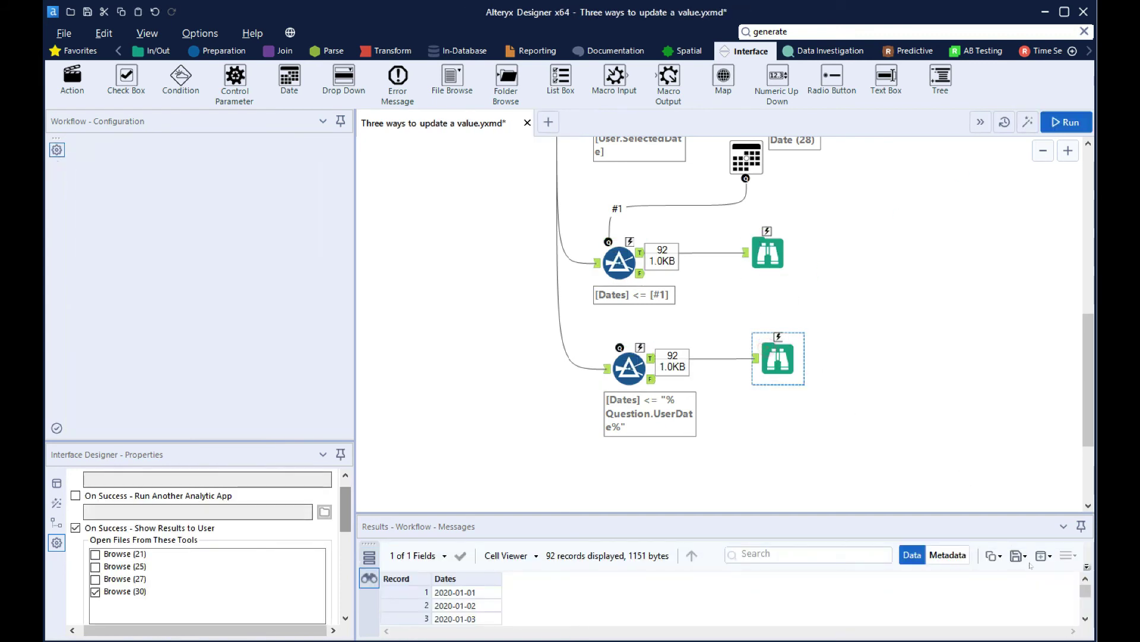
left_click_drag(1086, 590, 1080, 618)
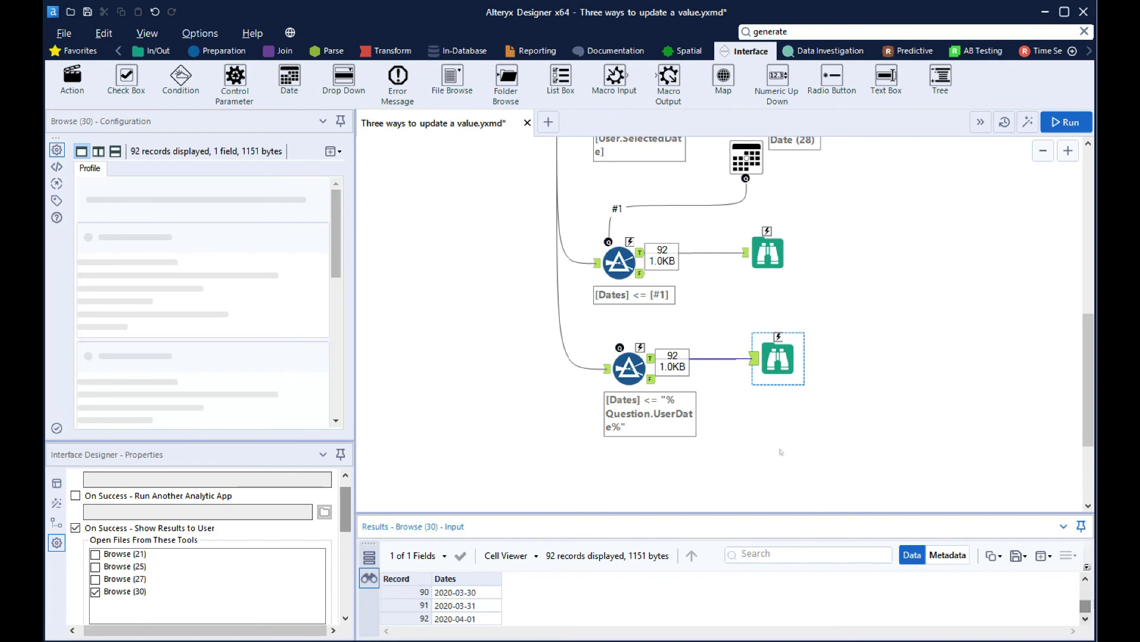
left_click(1028, 122)
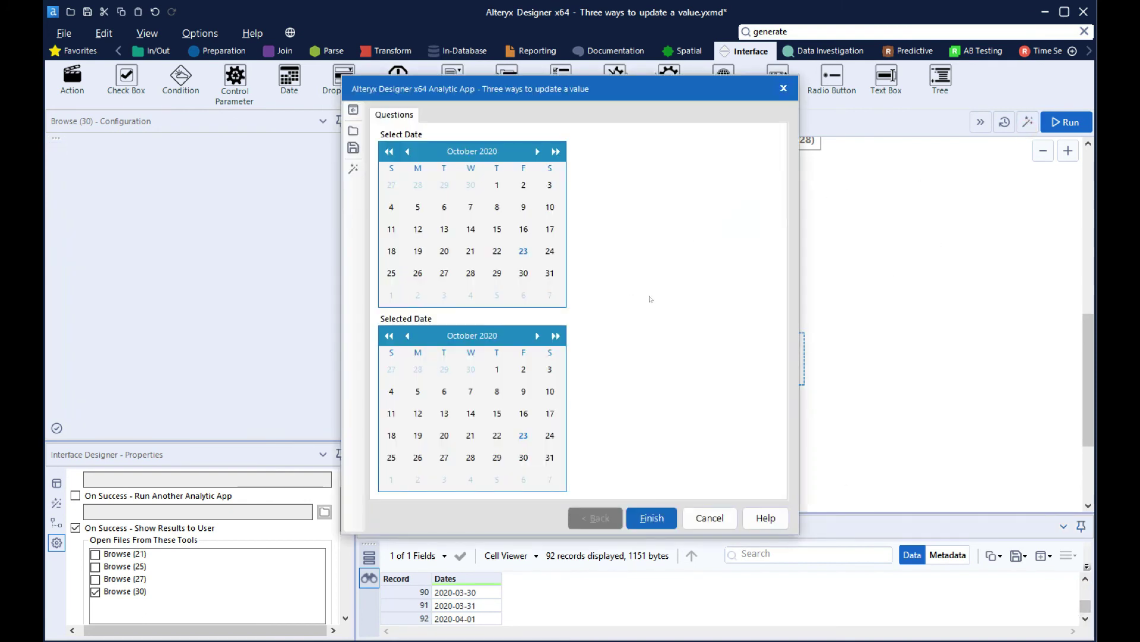
Run the app with Selected Date 1 January 2020, close the one-record results, and exit.
left_click(390, 336)
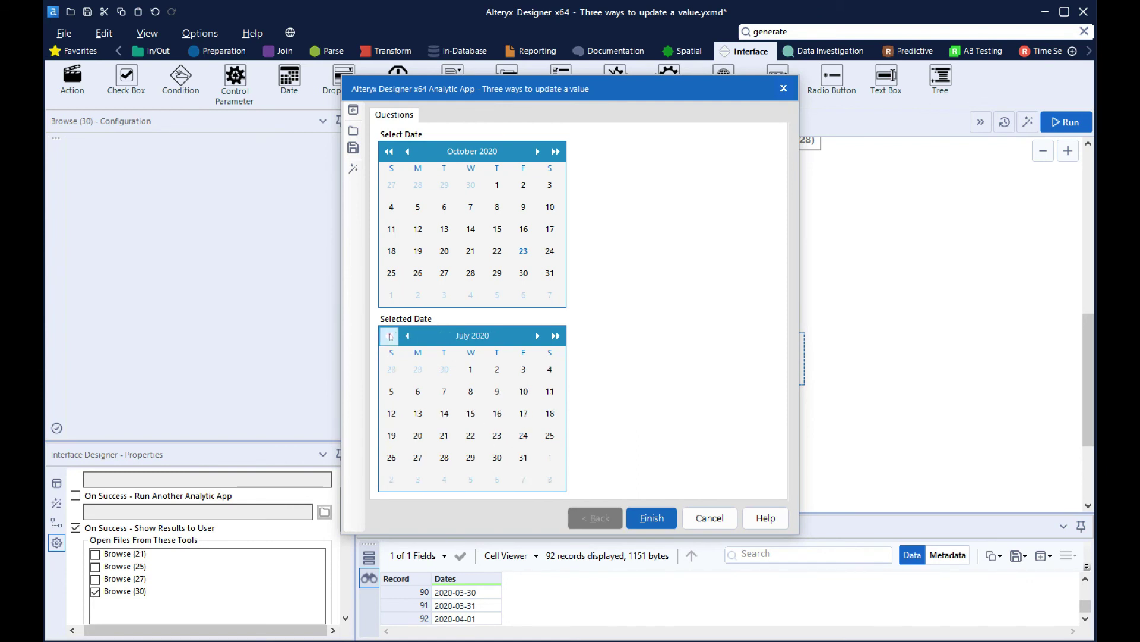
left_click(390, 335)
left_click(390, 336)
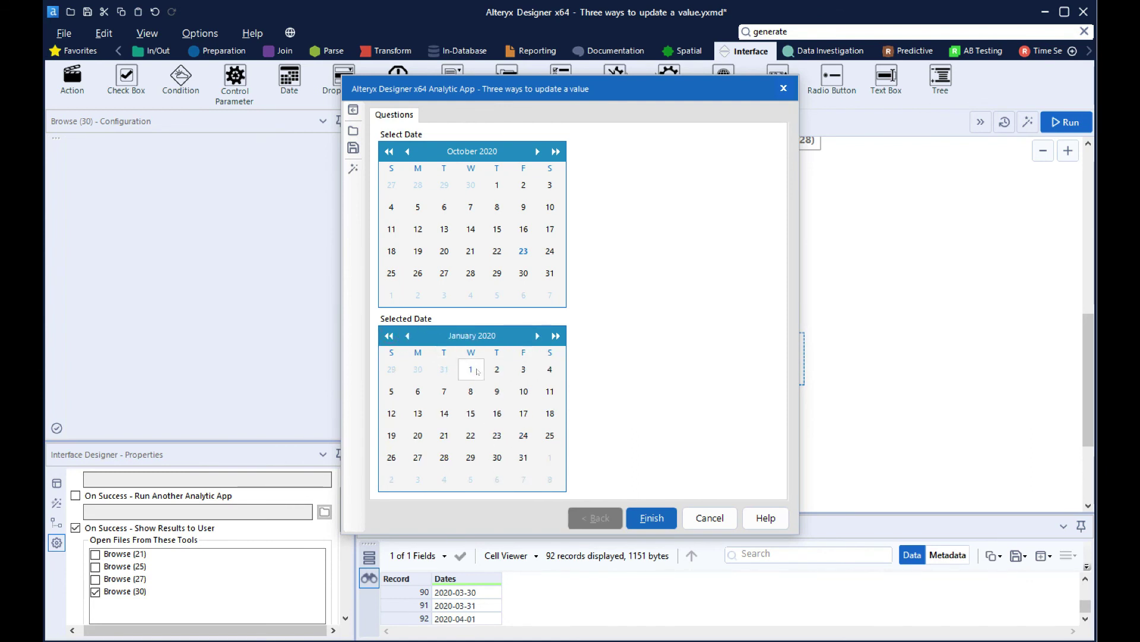
left_click(471, 370)
left_click(669, 518)
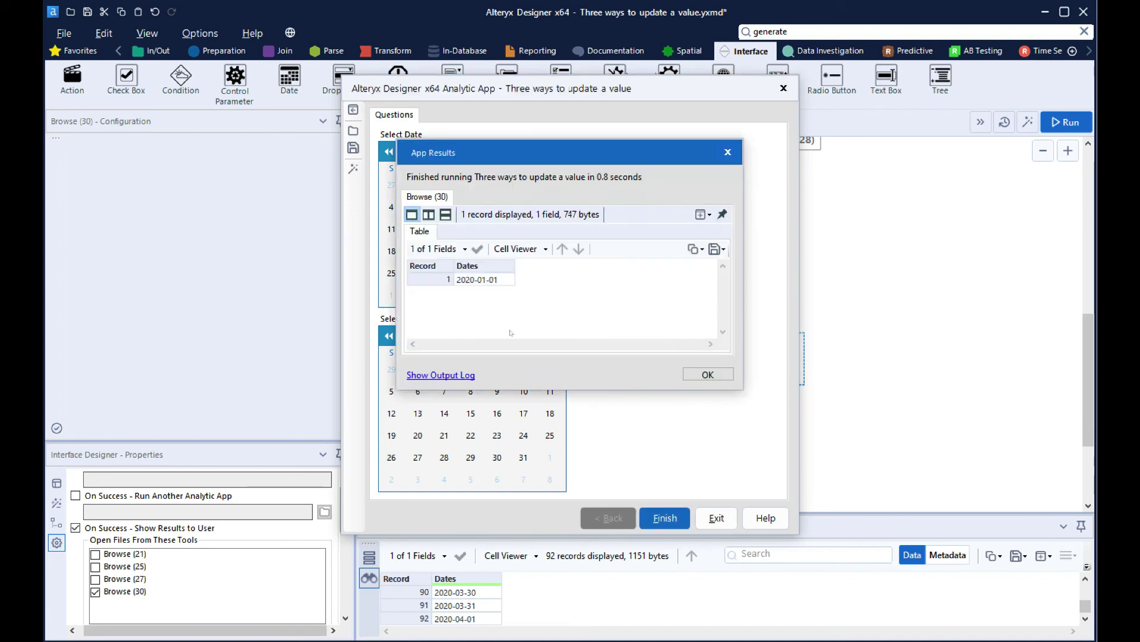
left_click(708, 374)
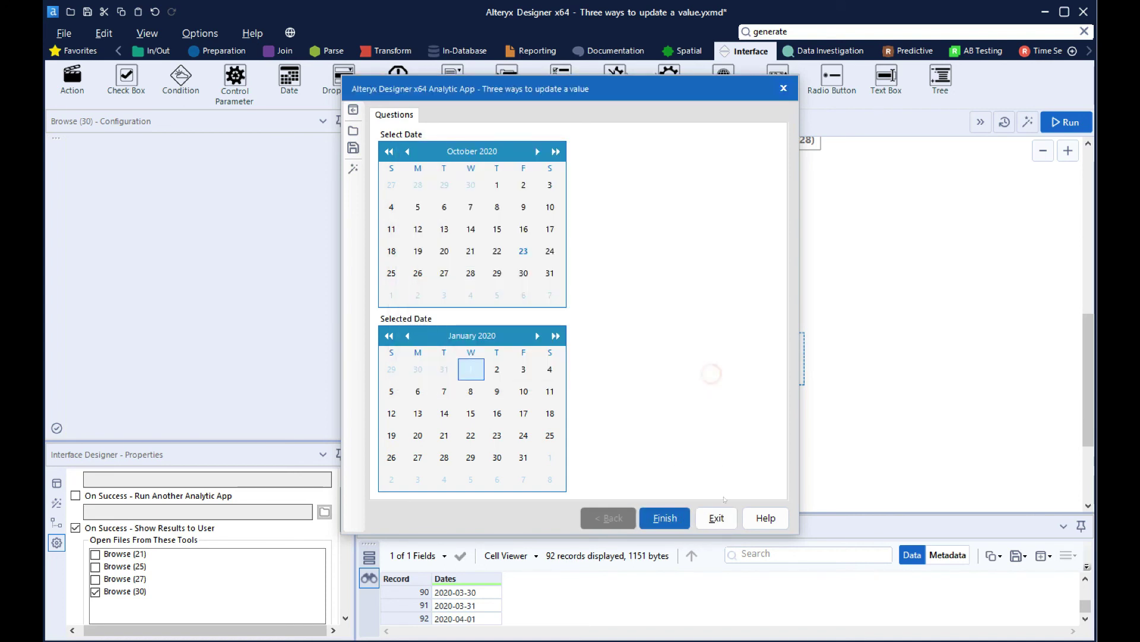
left_click(719, 519)
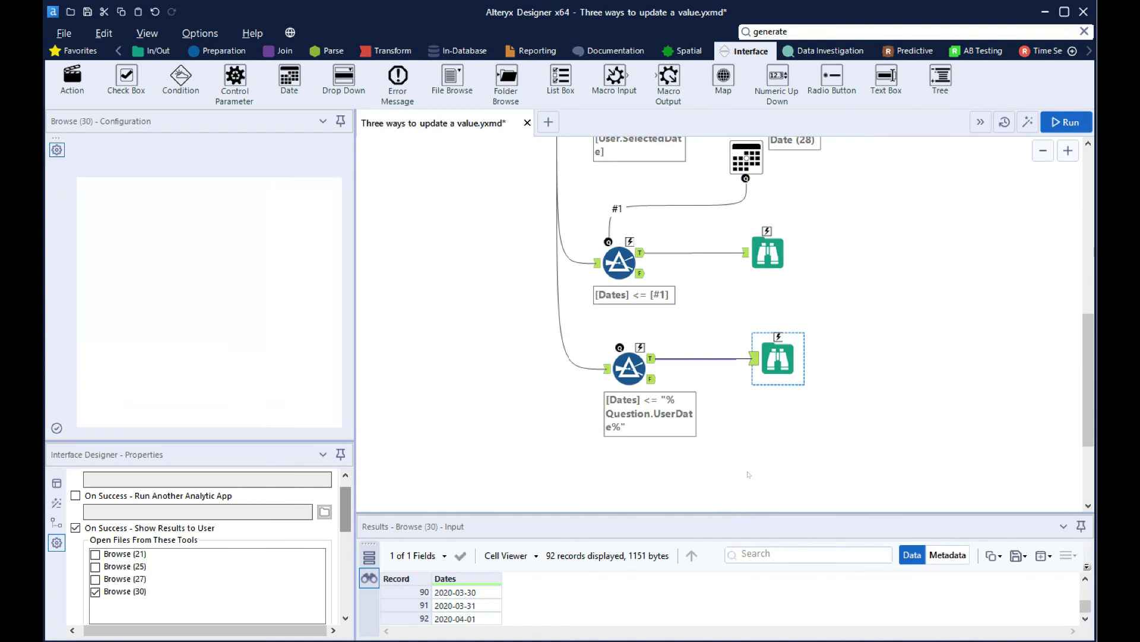